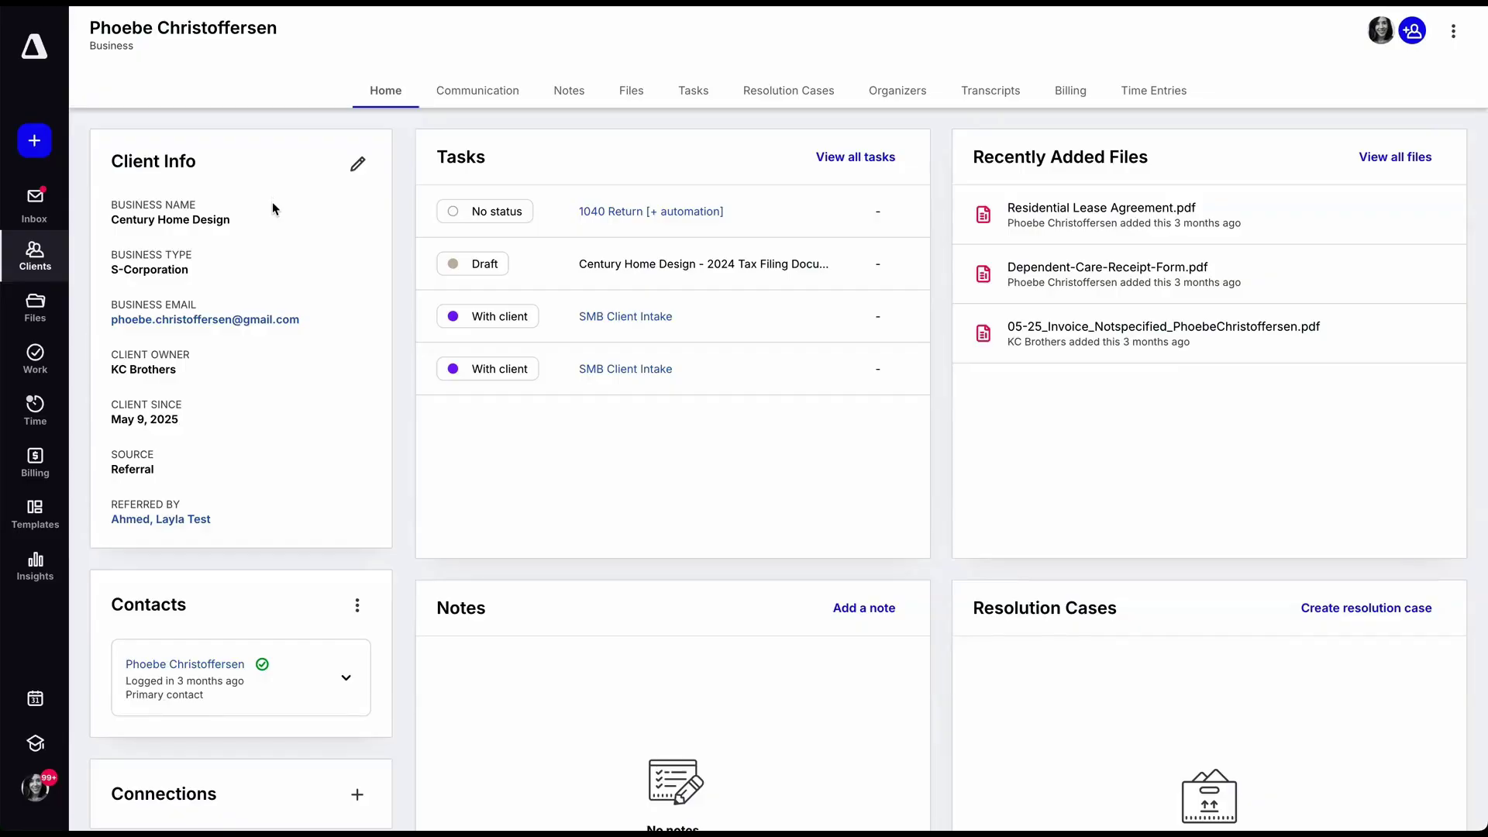
Step: Start a new client questionnaire from the SMB Client Intake template
left_click(36, 143)
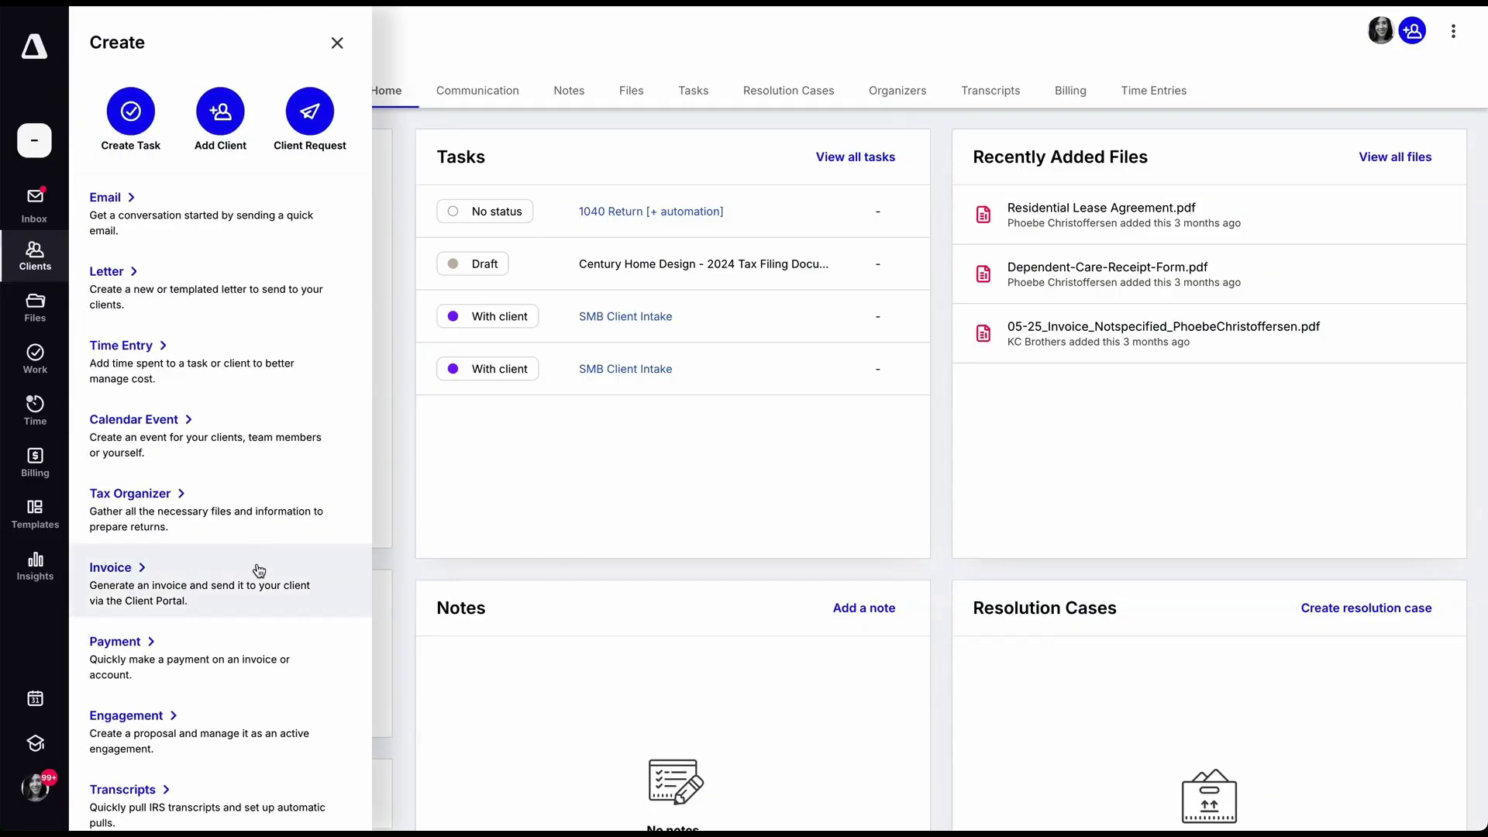
scroll(256, 568, "down", 3)
left_click(128, 709)
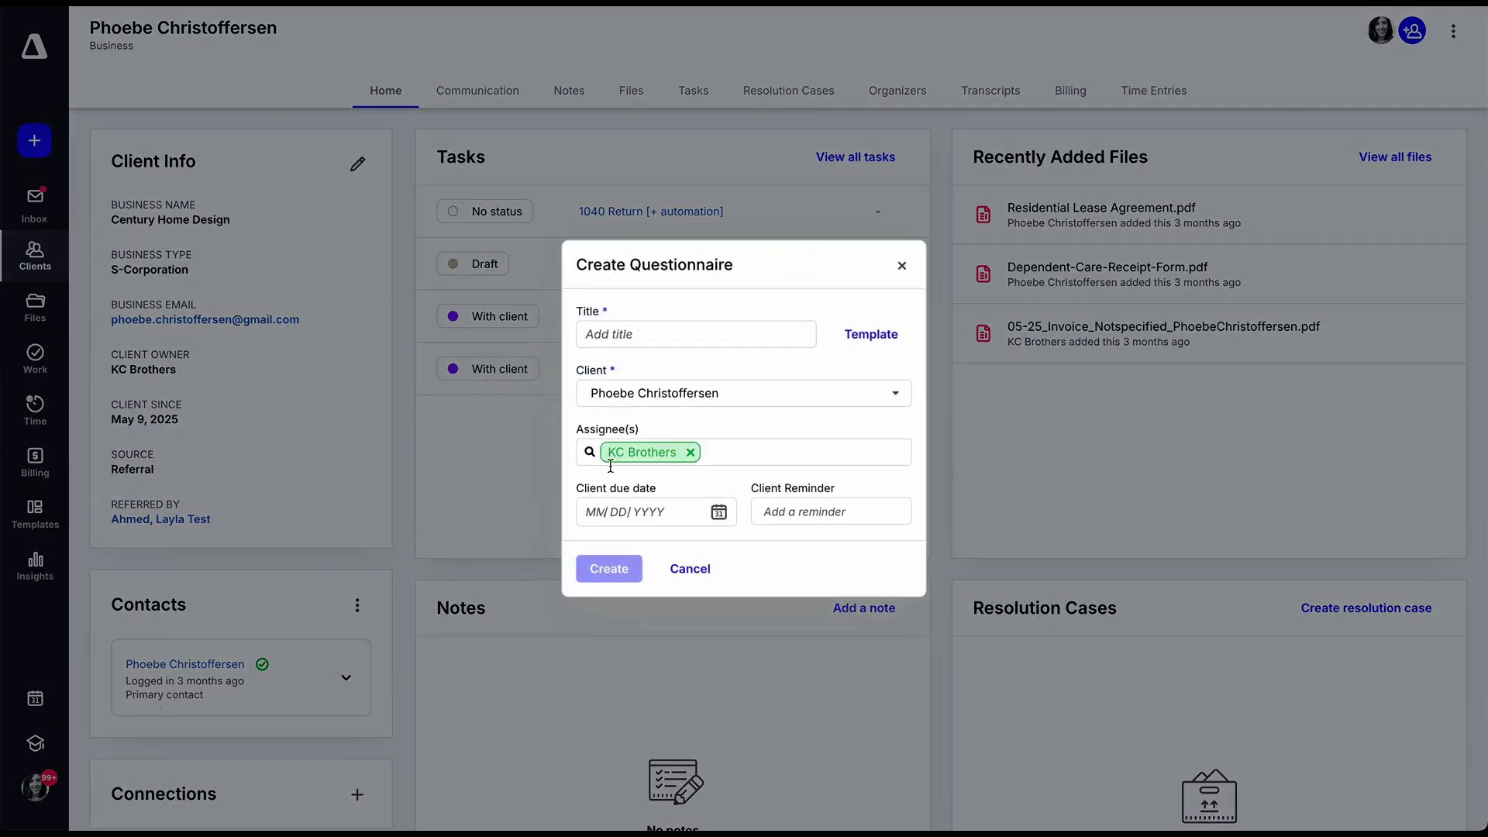
scroll(955, 518, "down", 3)
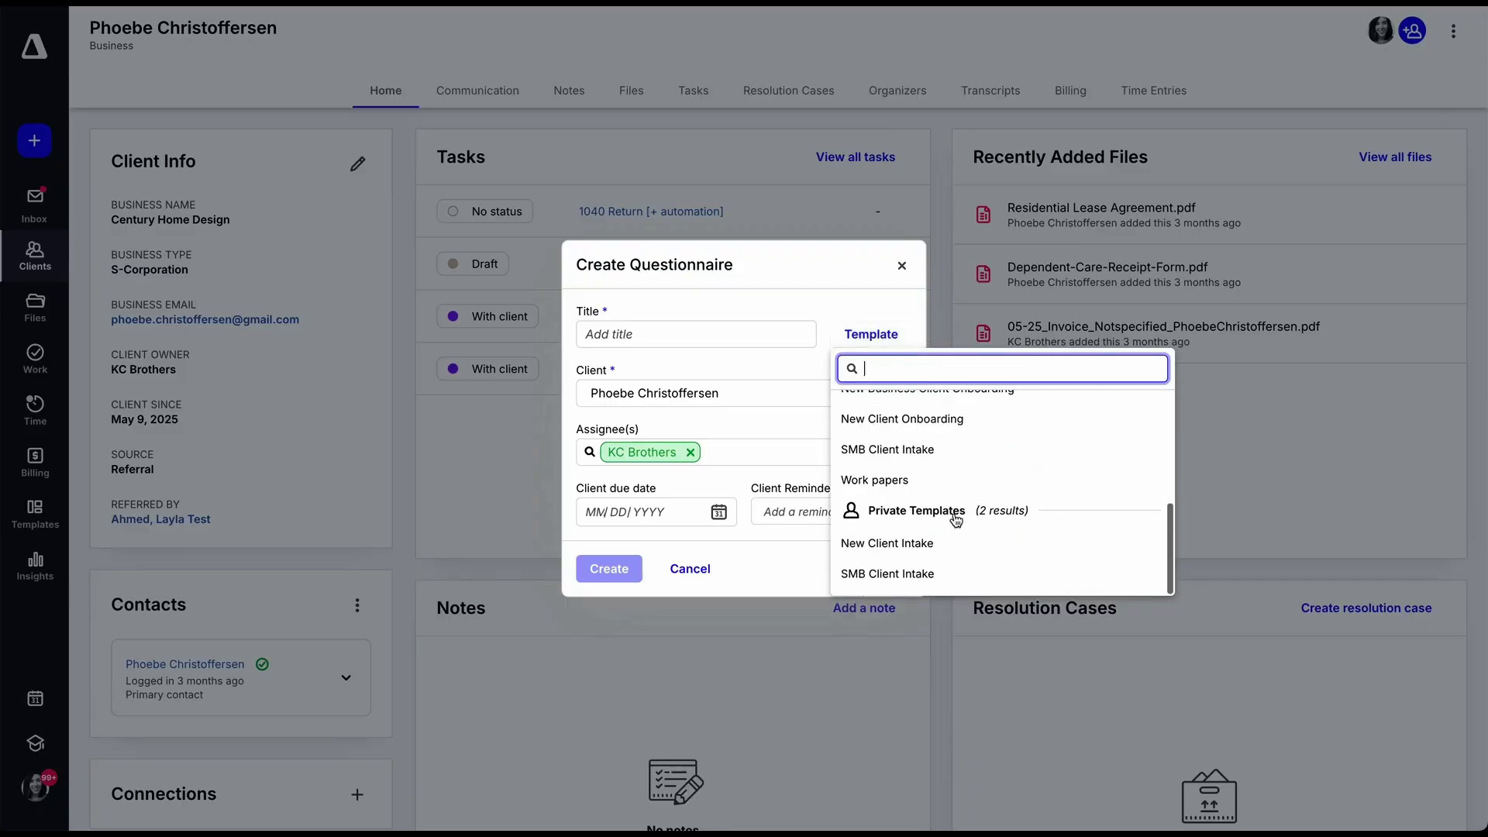
left_click(906, 572)
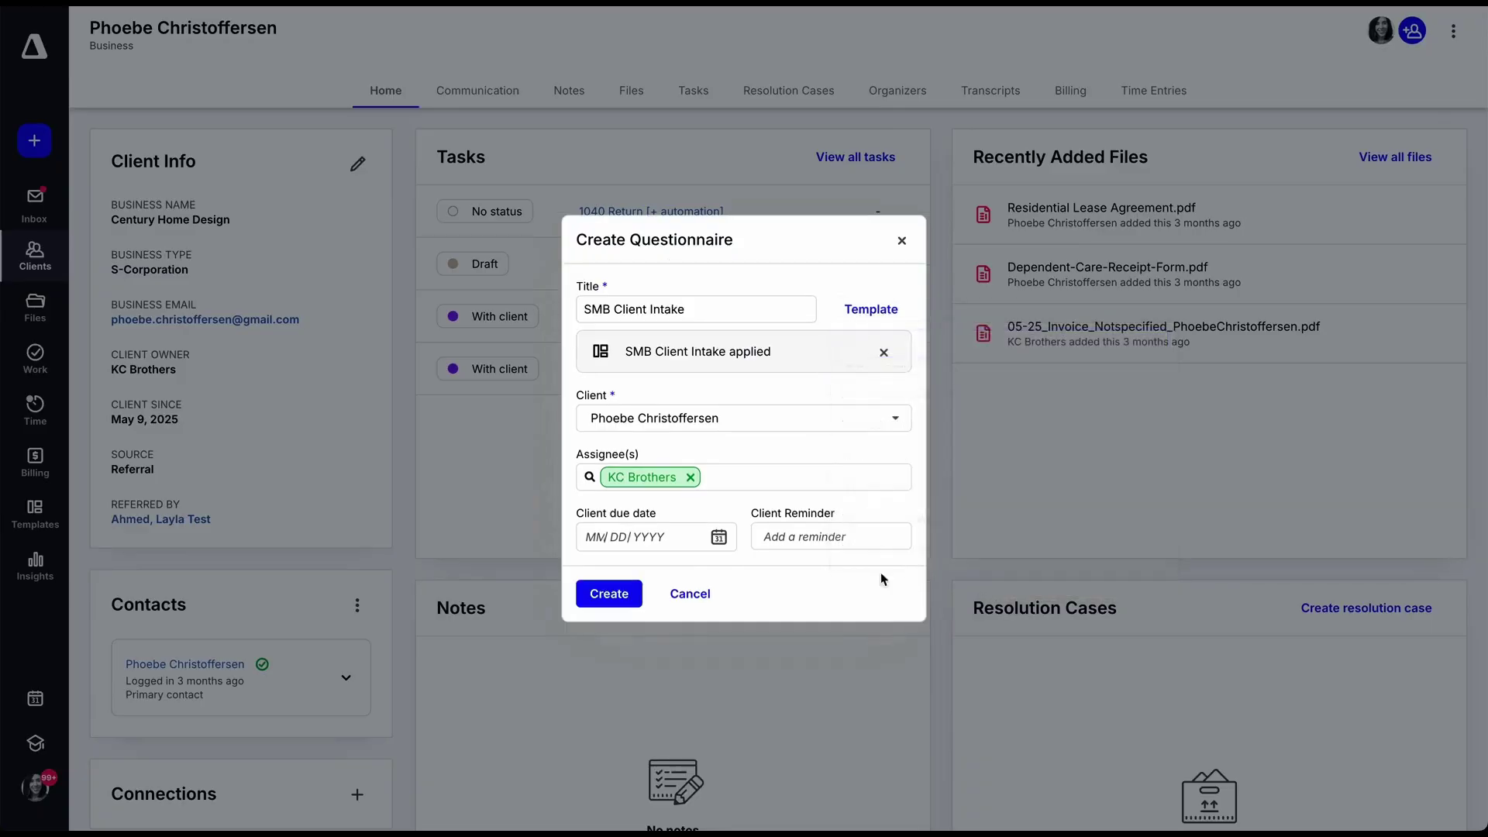
Step: Set the due date to 09/19/2025 with a reminder every Monday and create the questionnaire
left_click(719, 539)
left_click(876, 695)
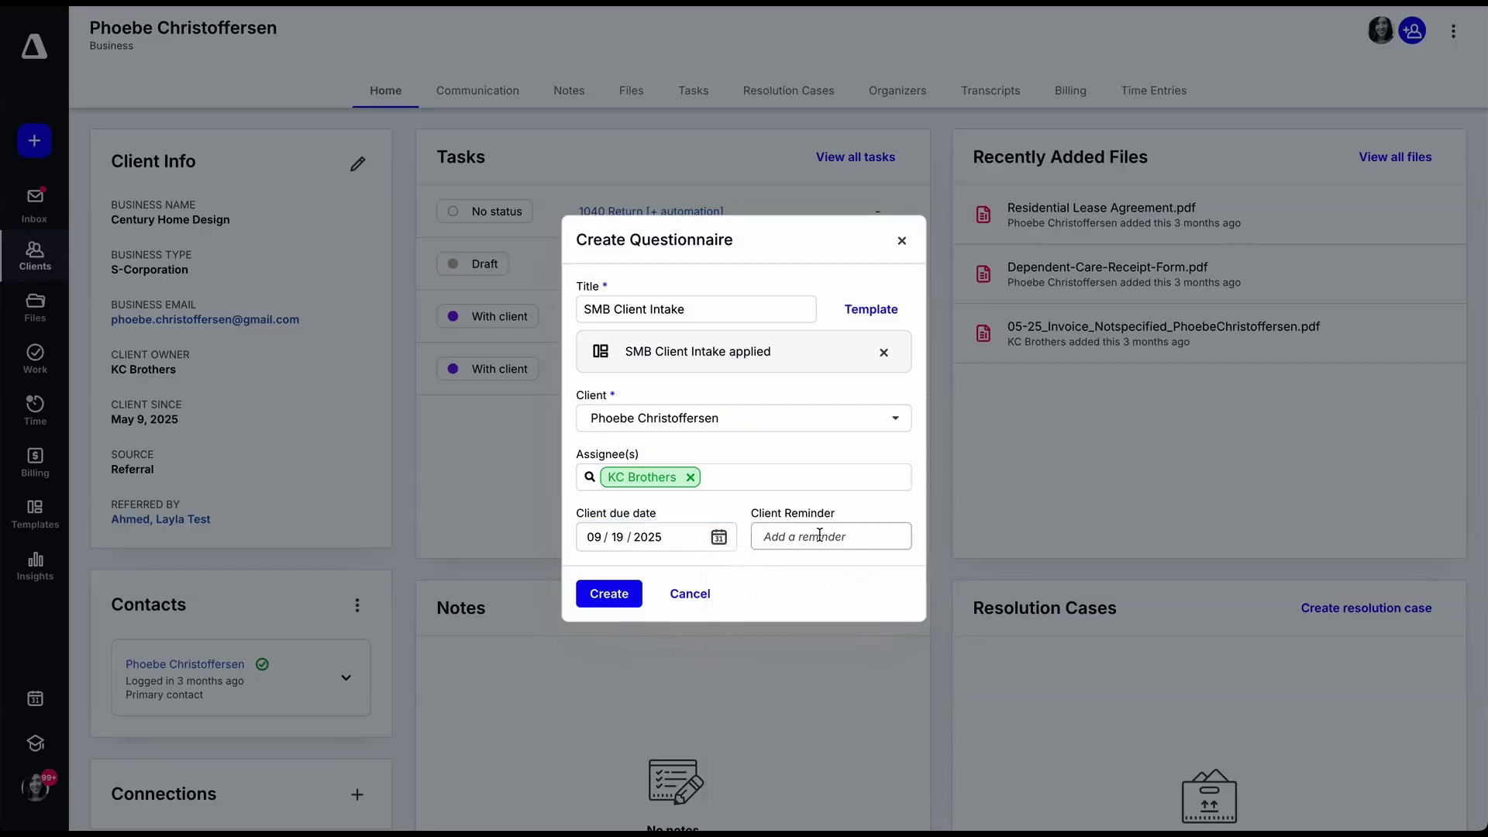
left_click(831, 535)
left_click(787, 767)
left_click(616, 594)
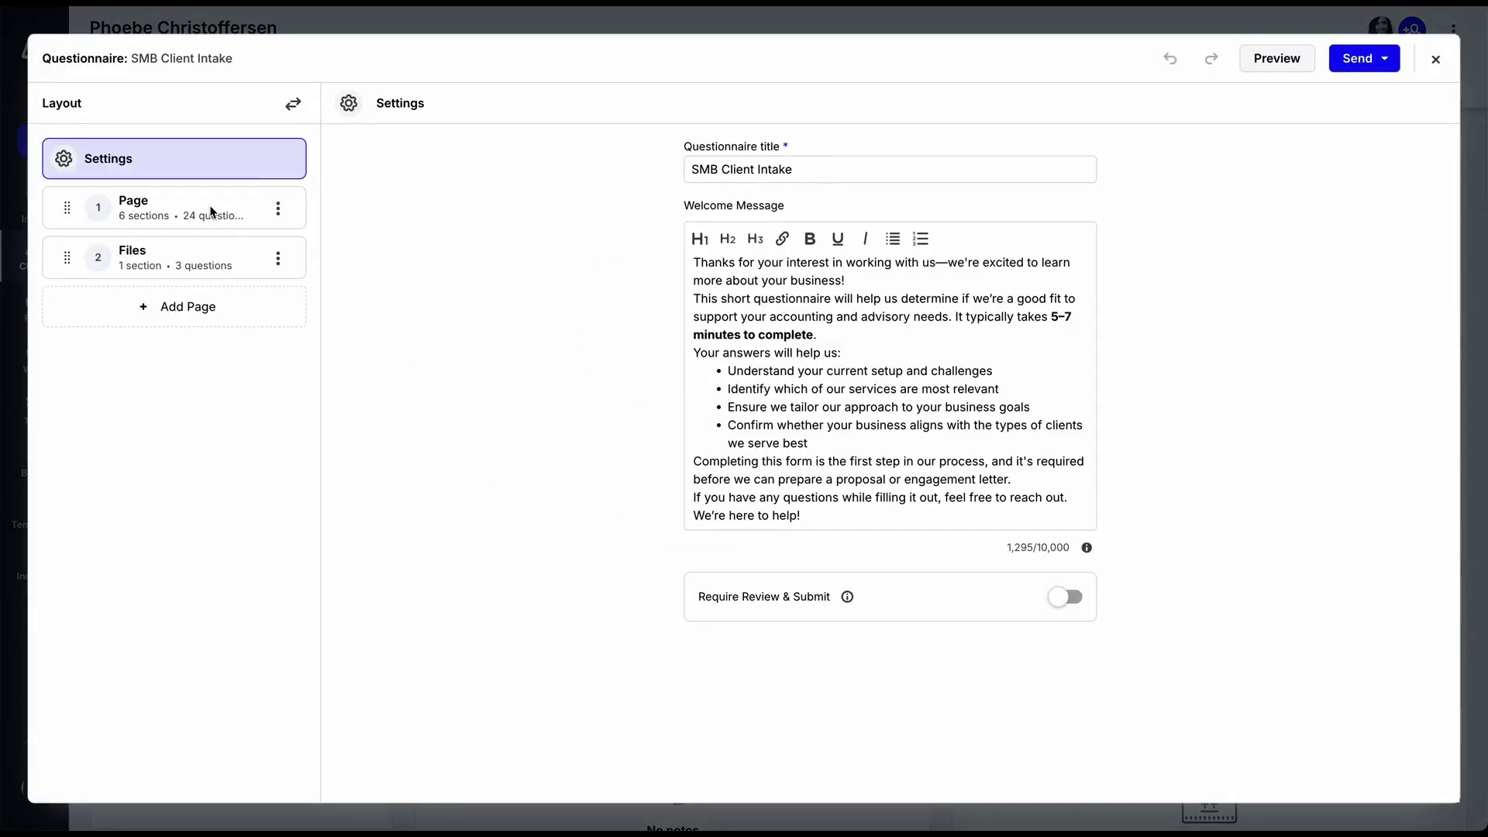
Step: Review the first page's sections, the Financial & Operational Overview questions and the file upload page
left_click(209, 210)
left_click(199, 312)
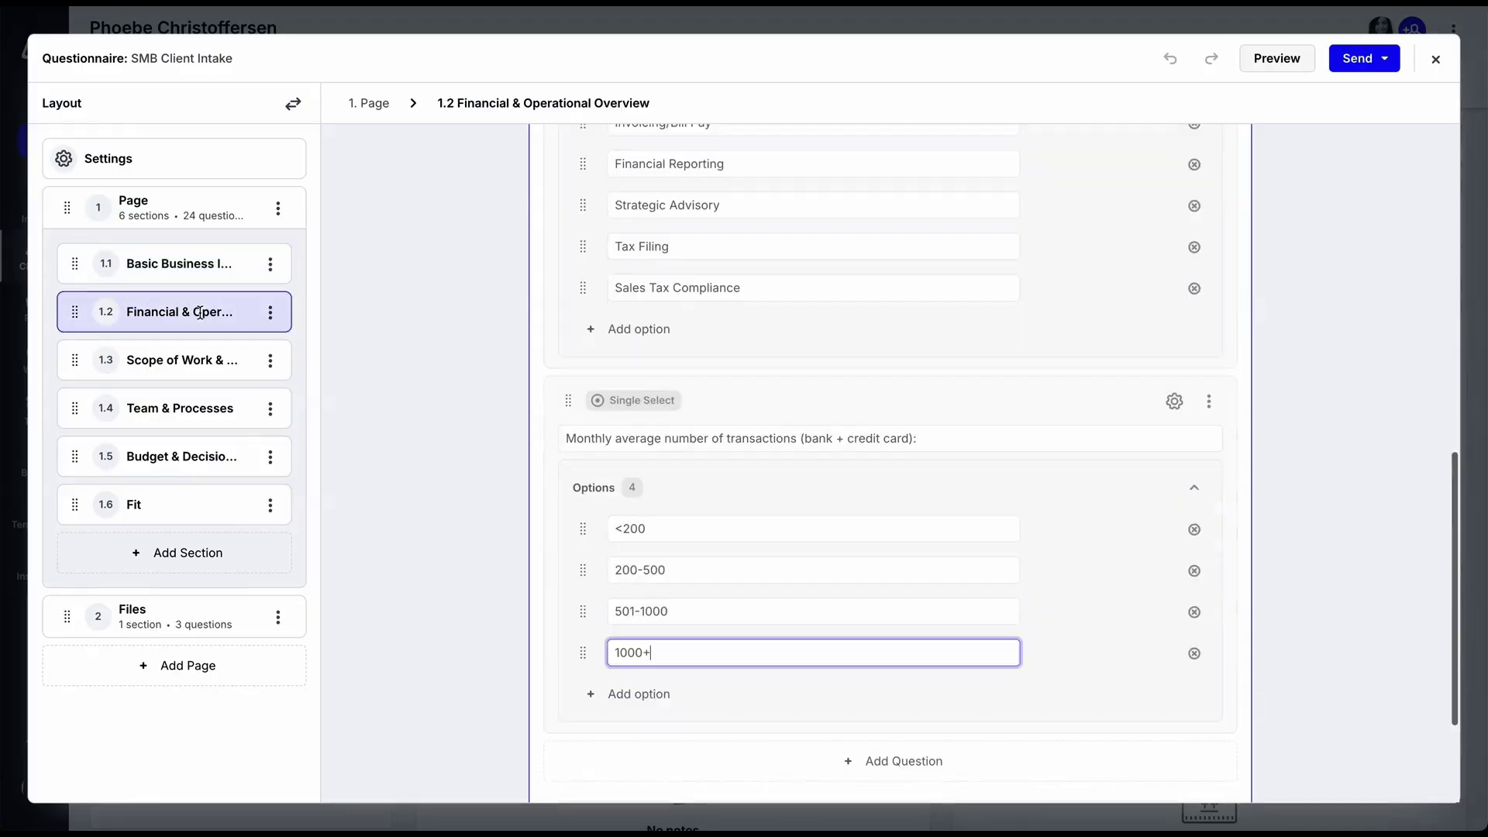
scroll(695, 389, "up", 5)
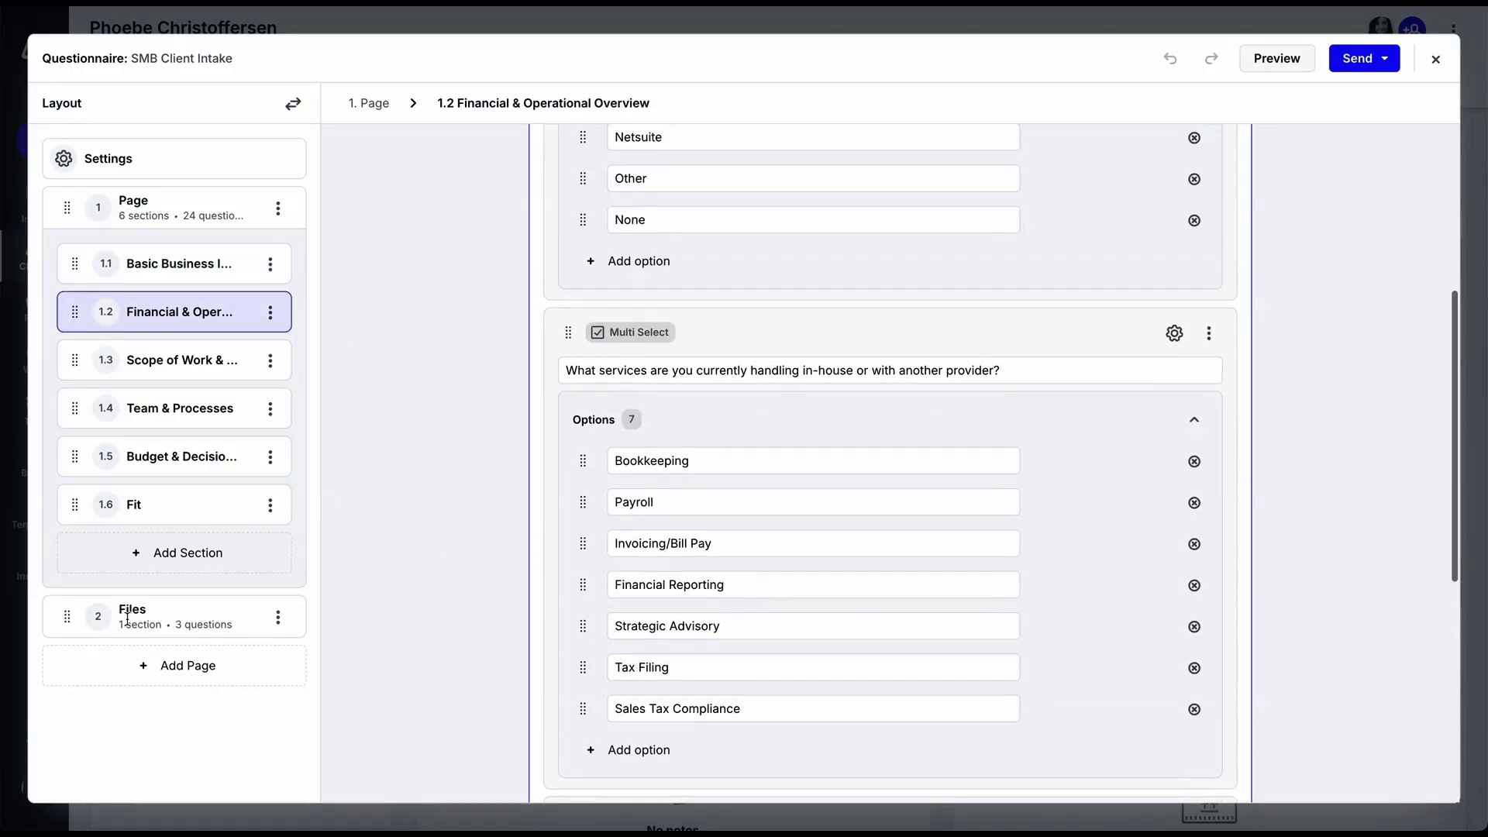
left_click(182, 619)
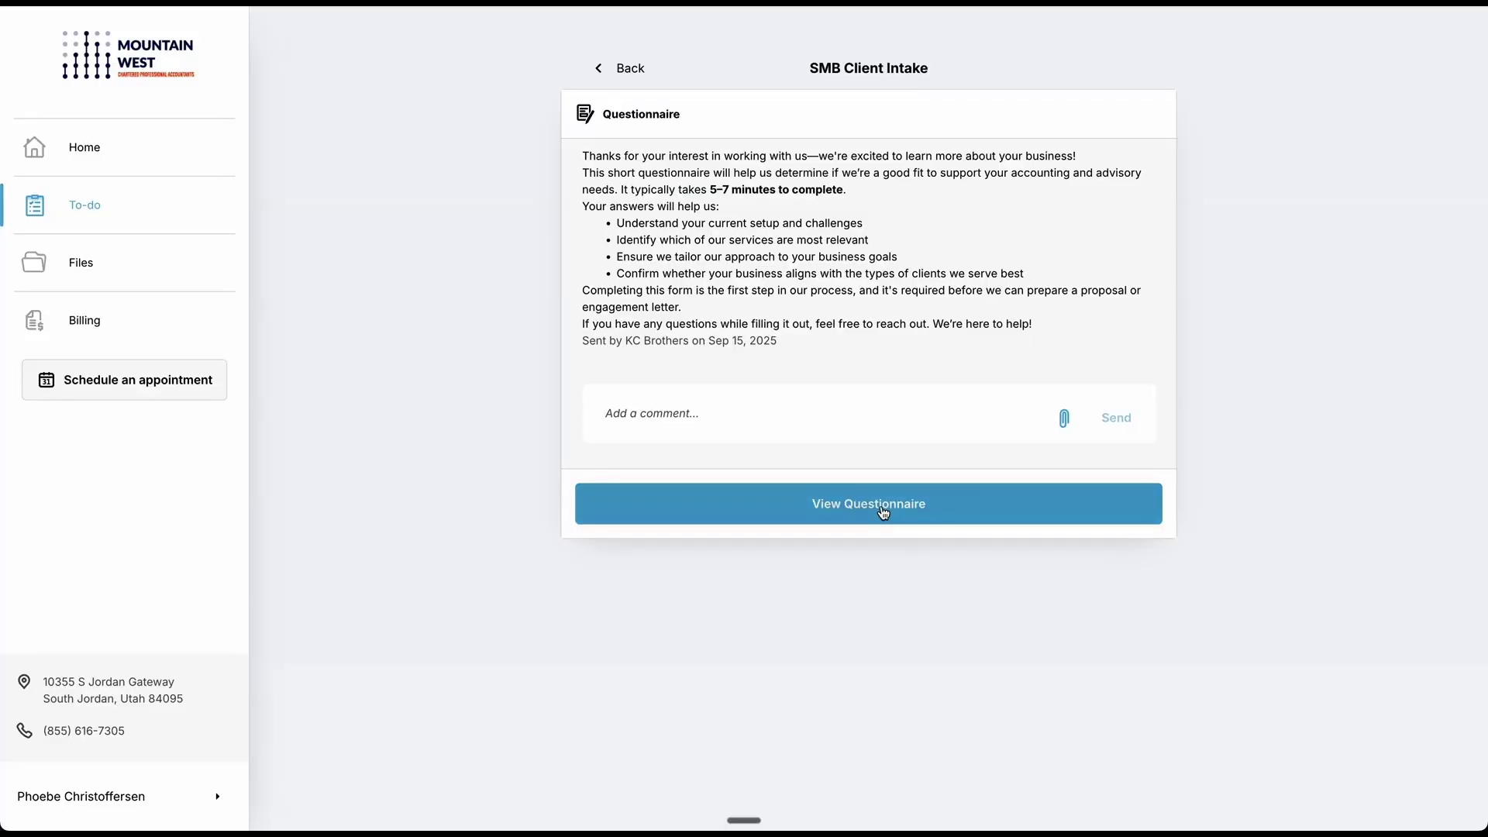
Step: Answer the questionnaire with responses pre-filled from client records, years in business 1, and continue
left_click(882, 506)
left_click(737, 497)
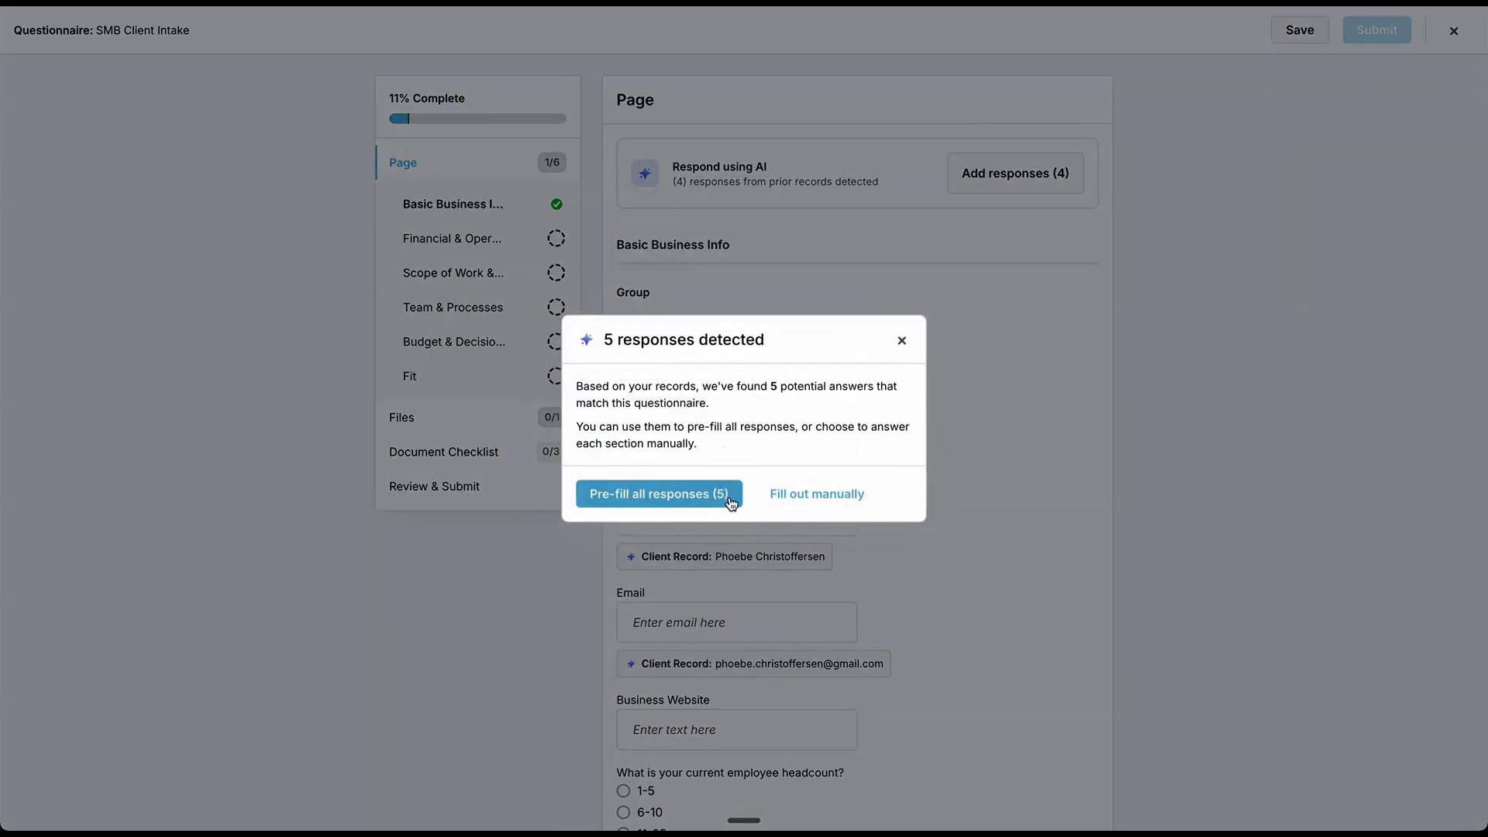
scroll(849, 462, "down", 5)
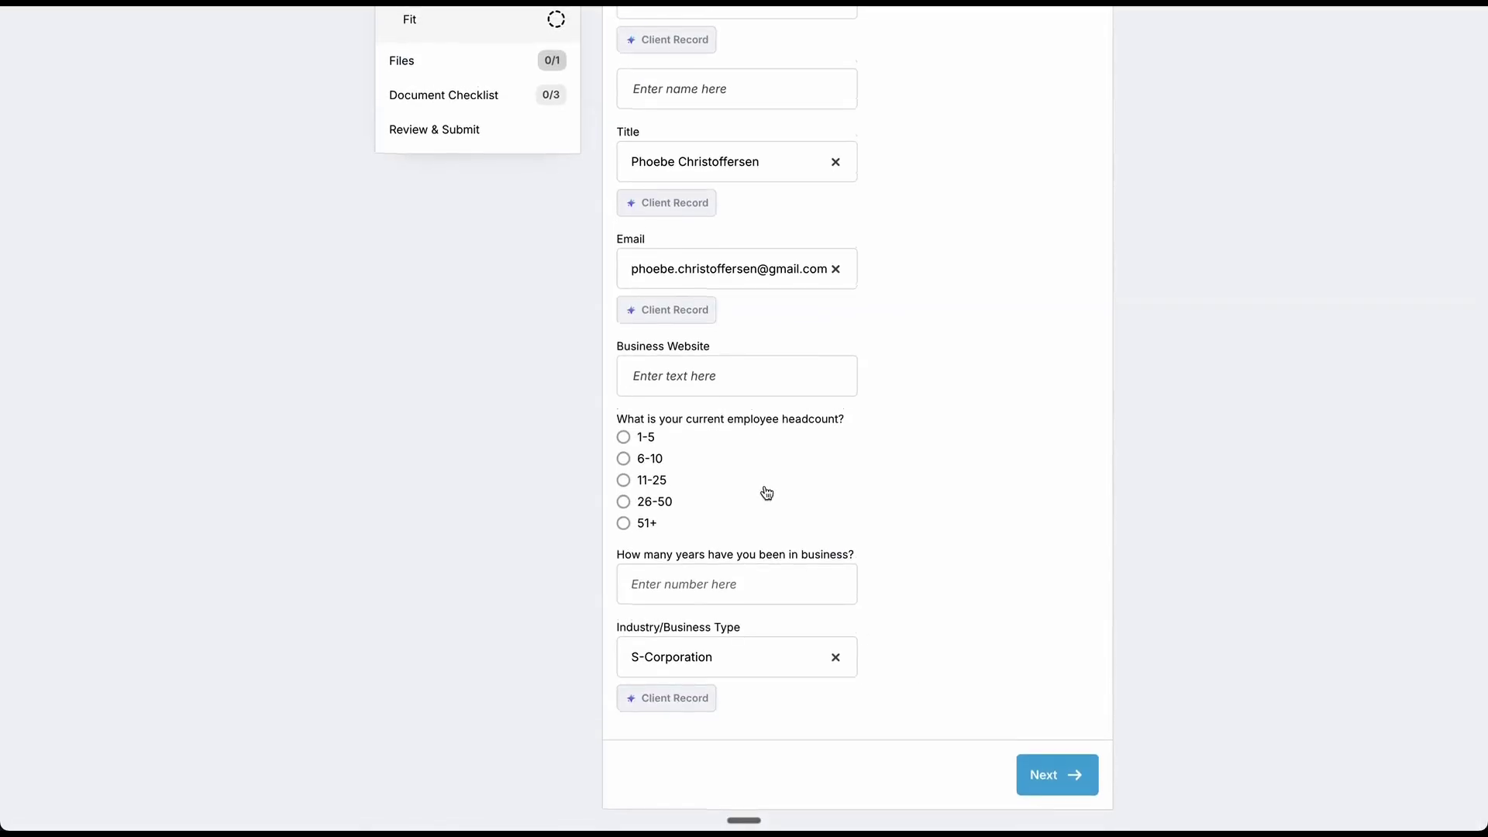
left_click(835, 586)
left_click(1058, 776)
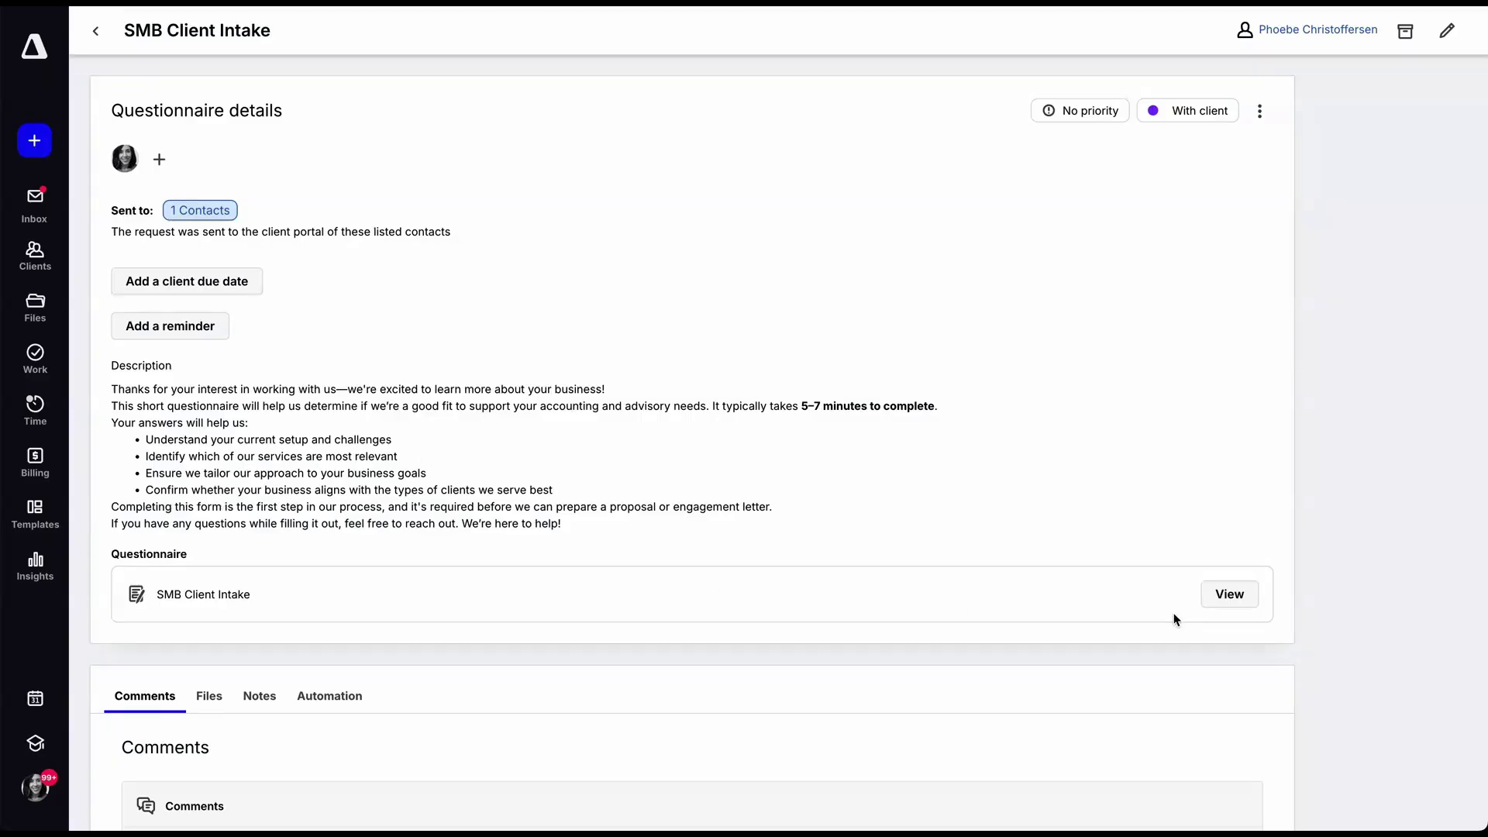
Step: Review and close the questionnaire form, then go to the Anderson Real Estate Group client page
left_click(1230, 595)
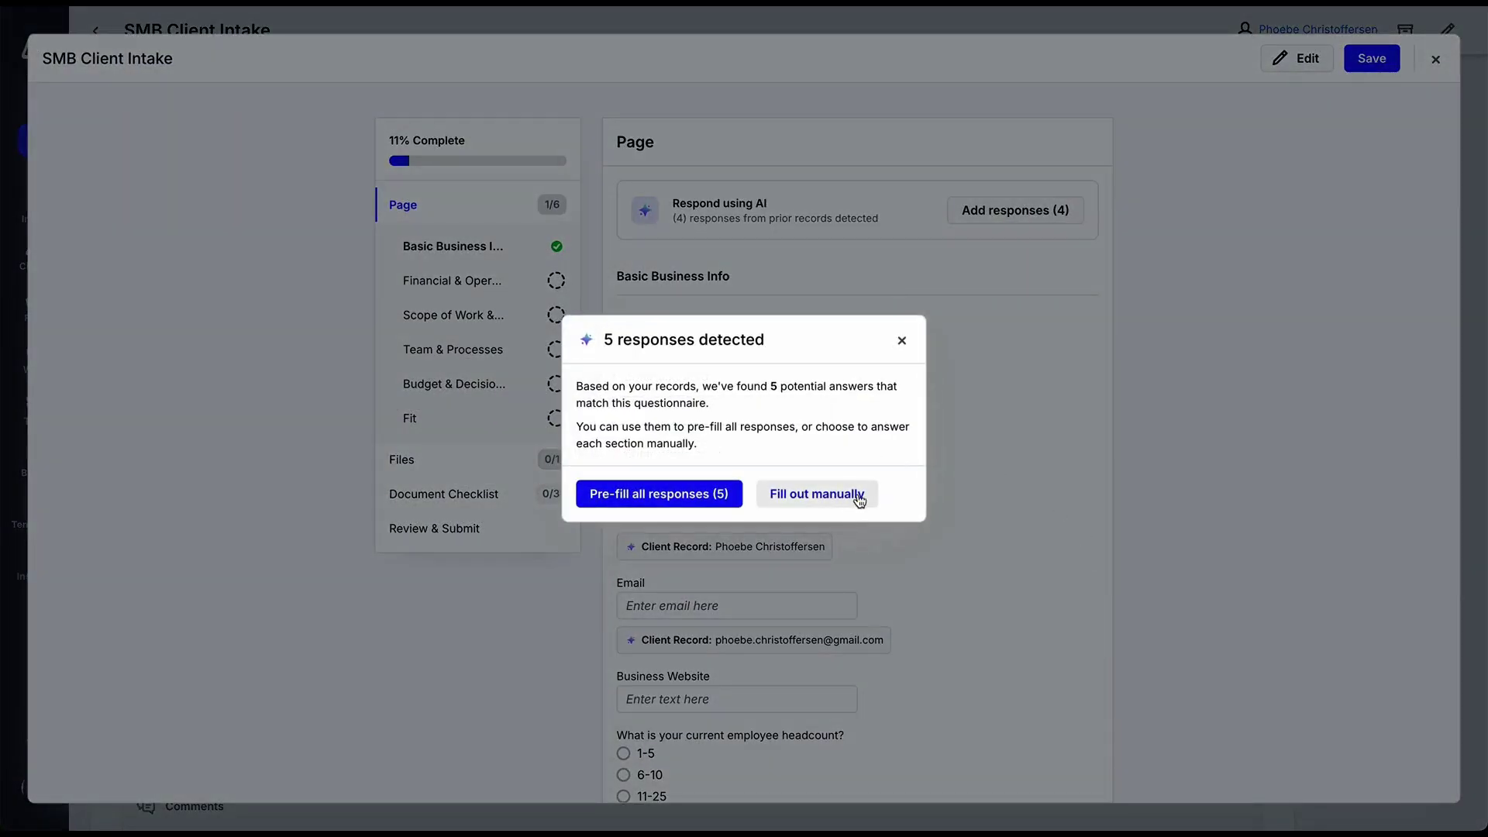
left_click(902, 341)
scroll(933, 473, "down", 1)
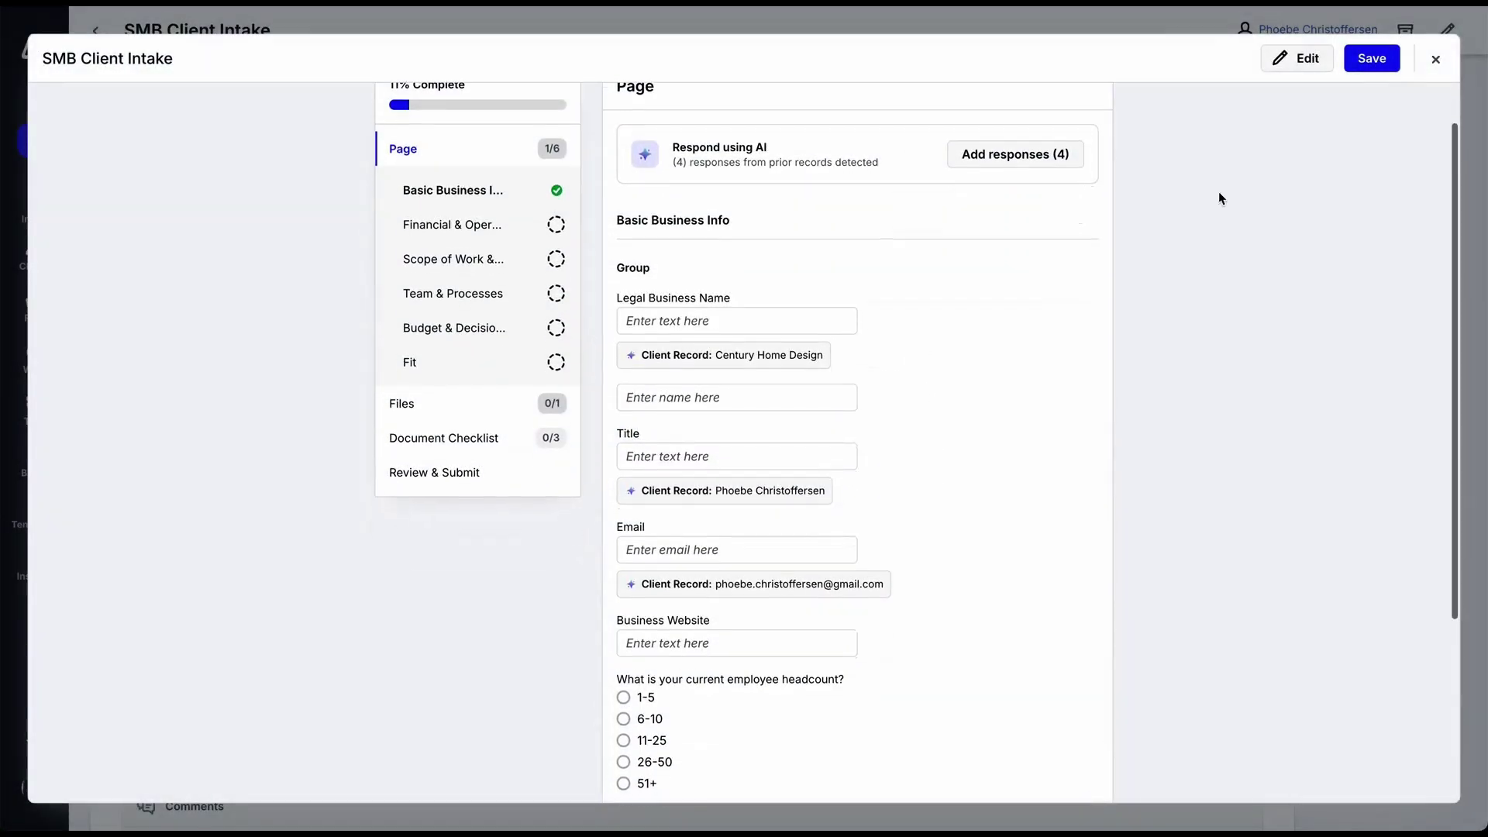
left_click(1435, 62)
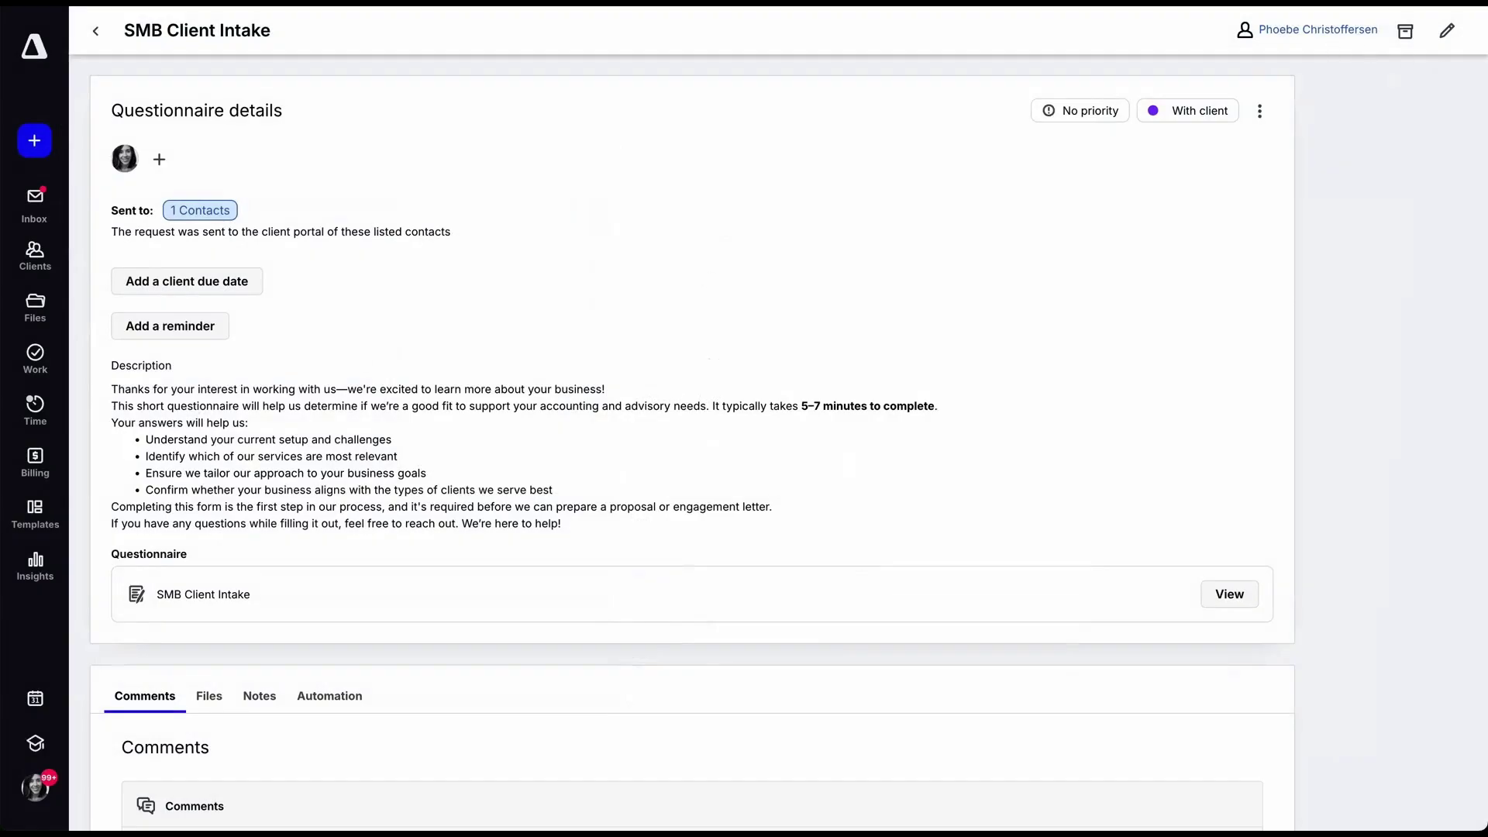
left_click(38, 261)
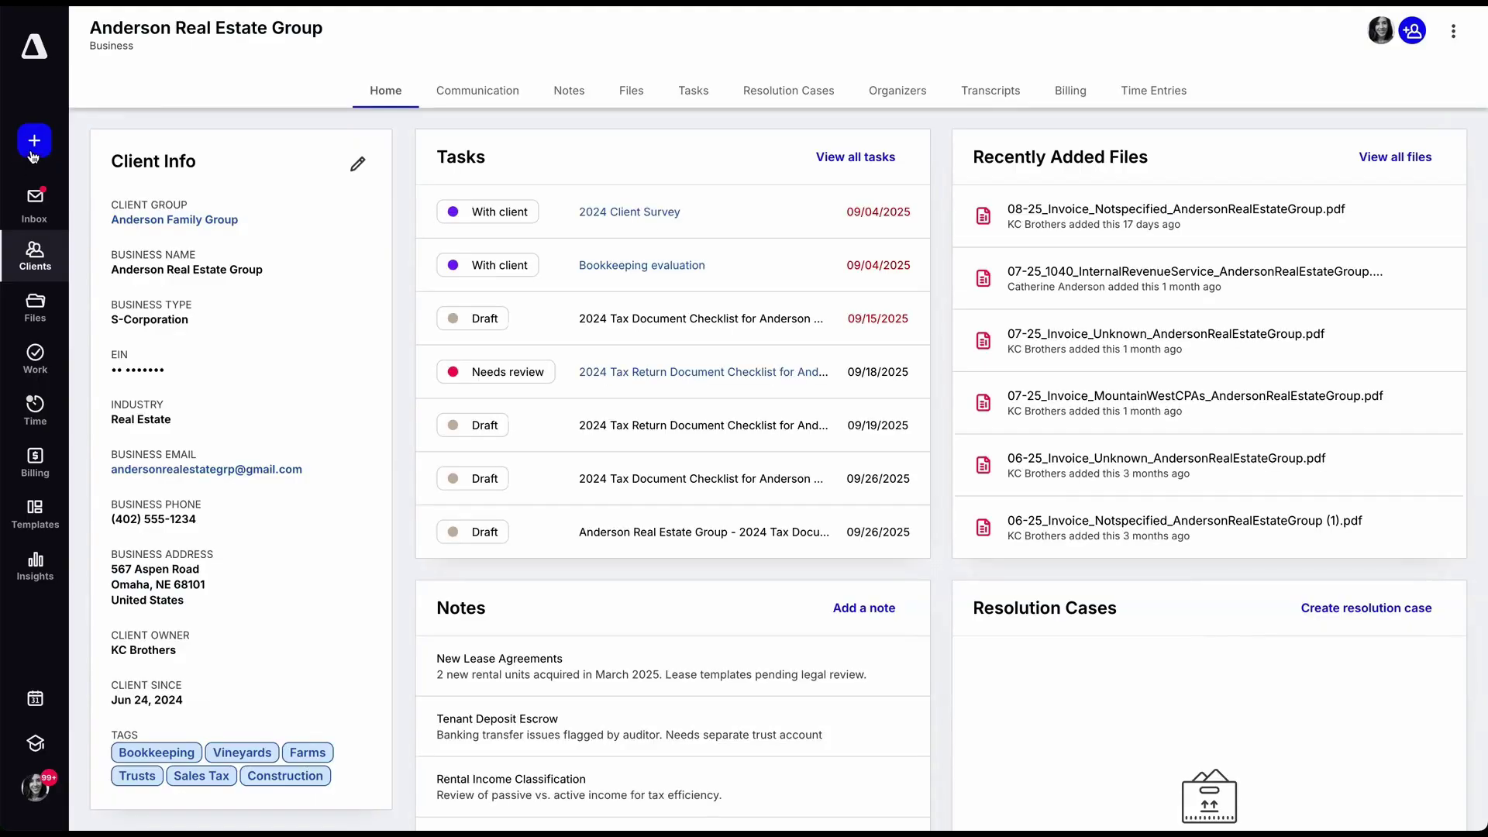
Step: Start a new engagement from the Monthly Accounting & Advisory Support template
left_click(34, 140)
scroll(187, 349, "down", 3)
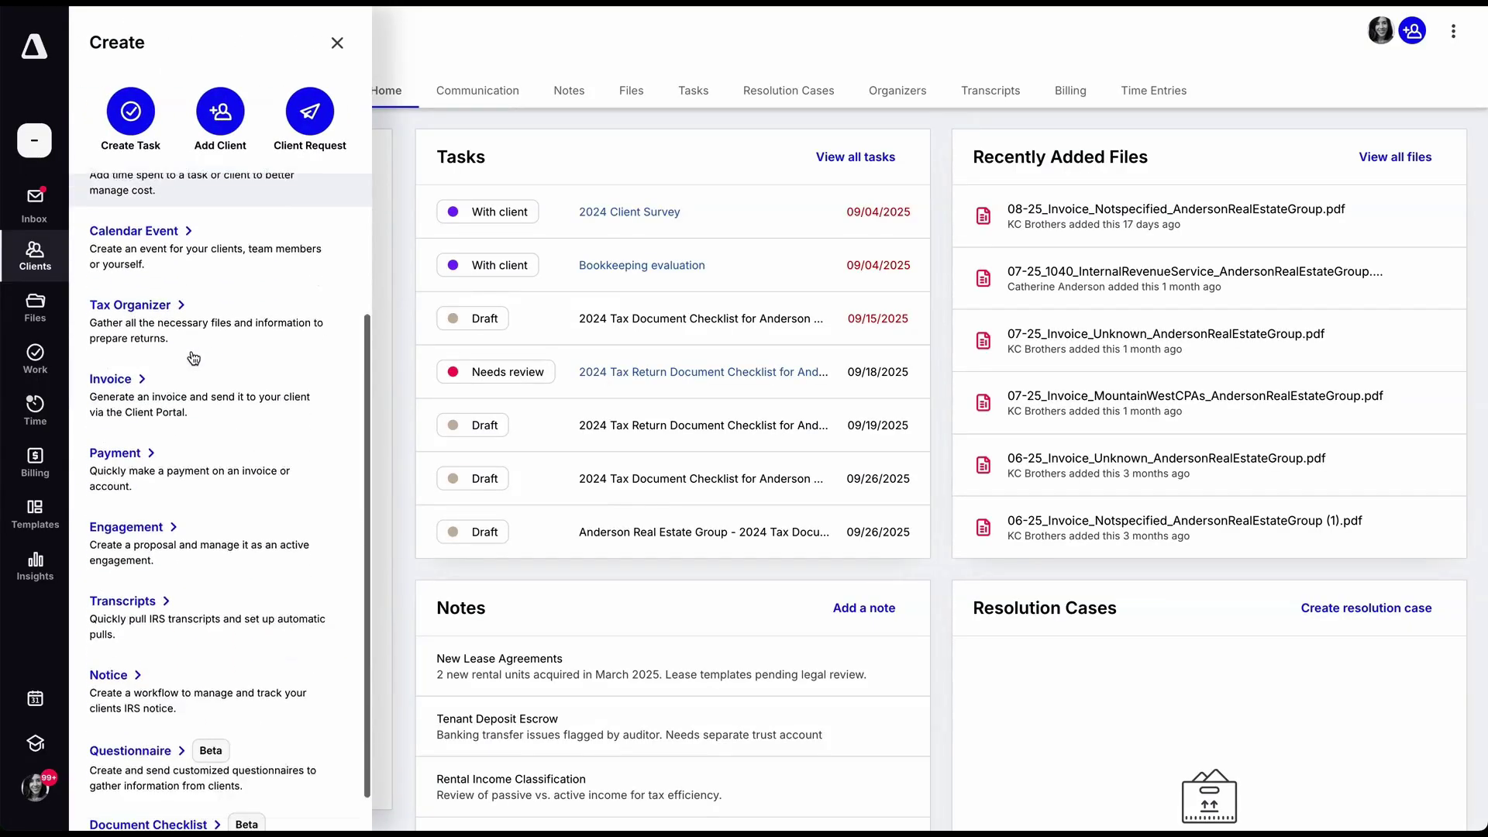
left_click(166, 526)
left_click(784, 459)
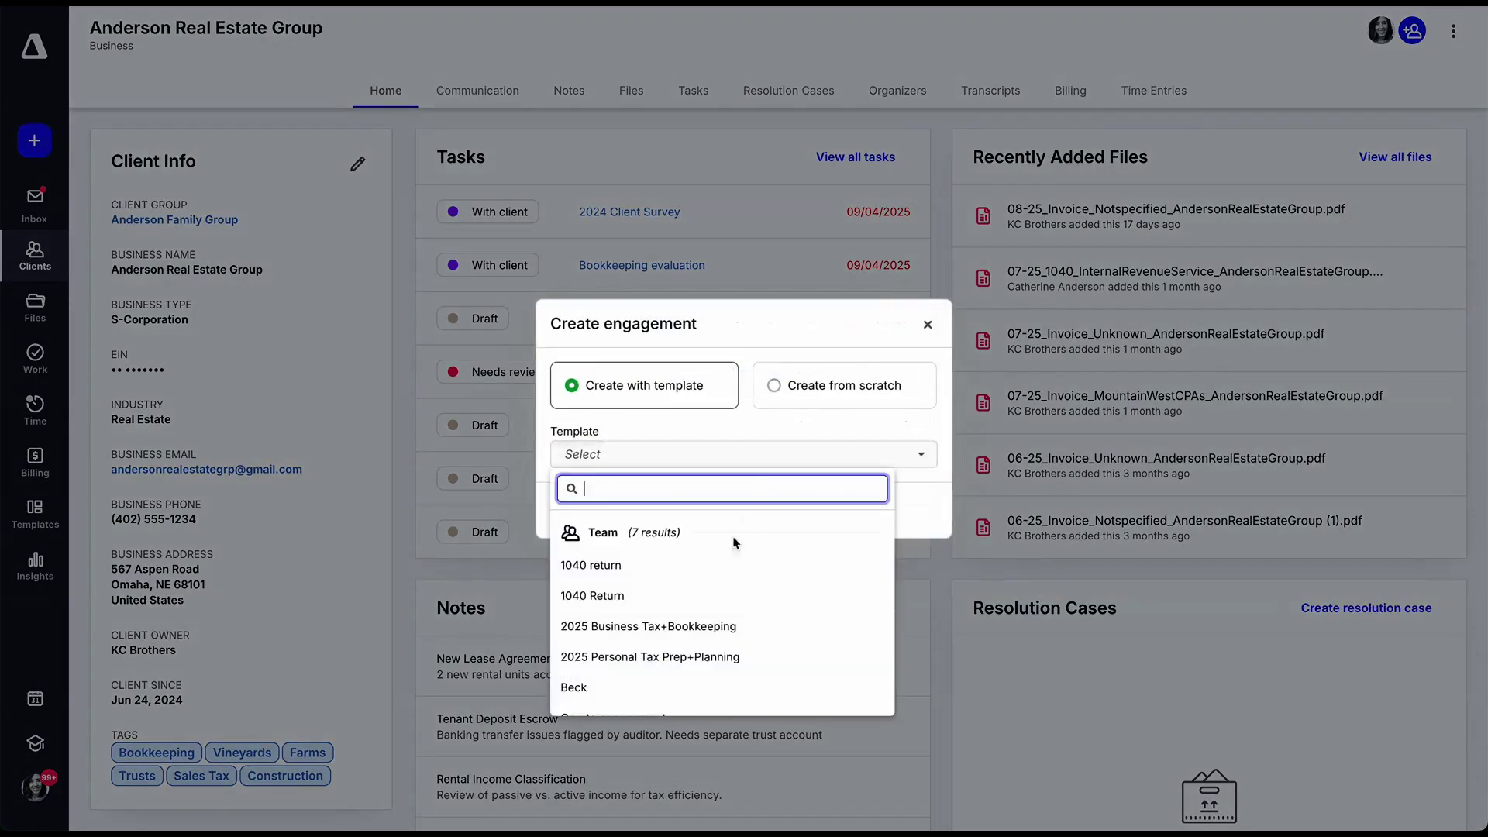
scroll(734, 547, "down", 2)
left_click(686, 663)
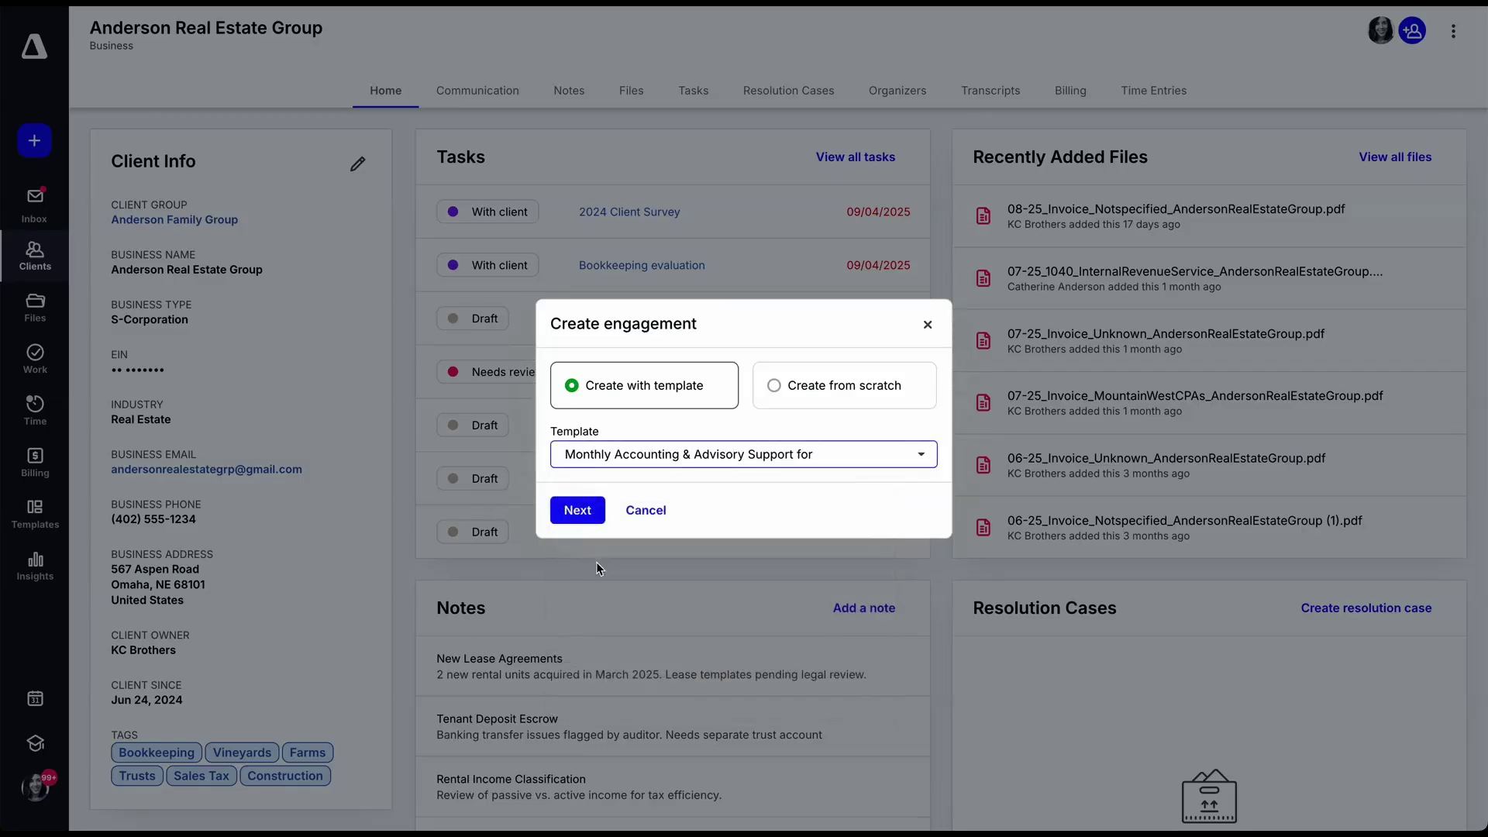
left_click(581, 509)
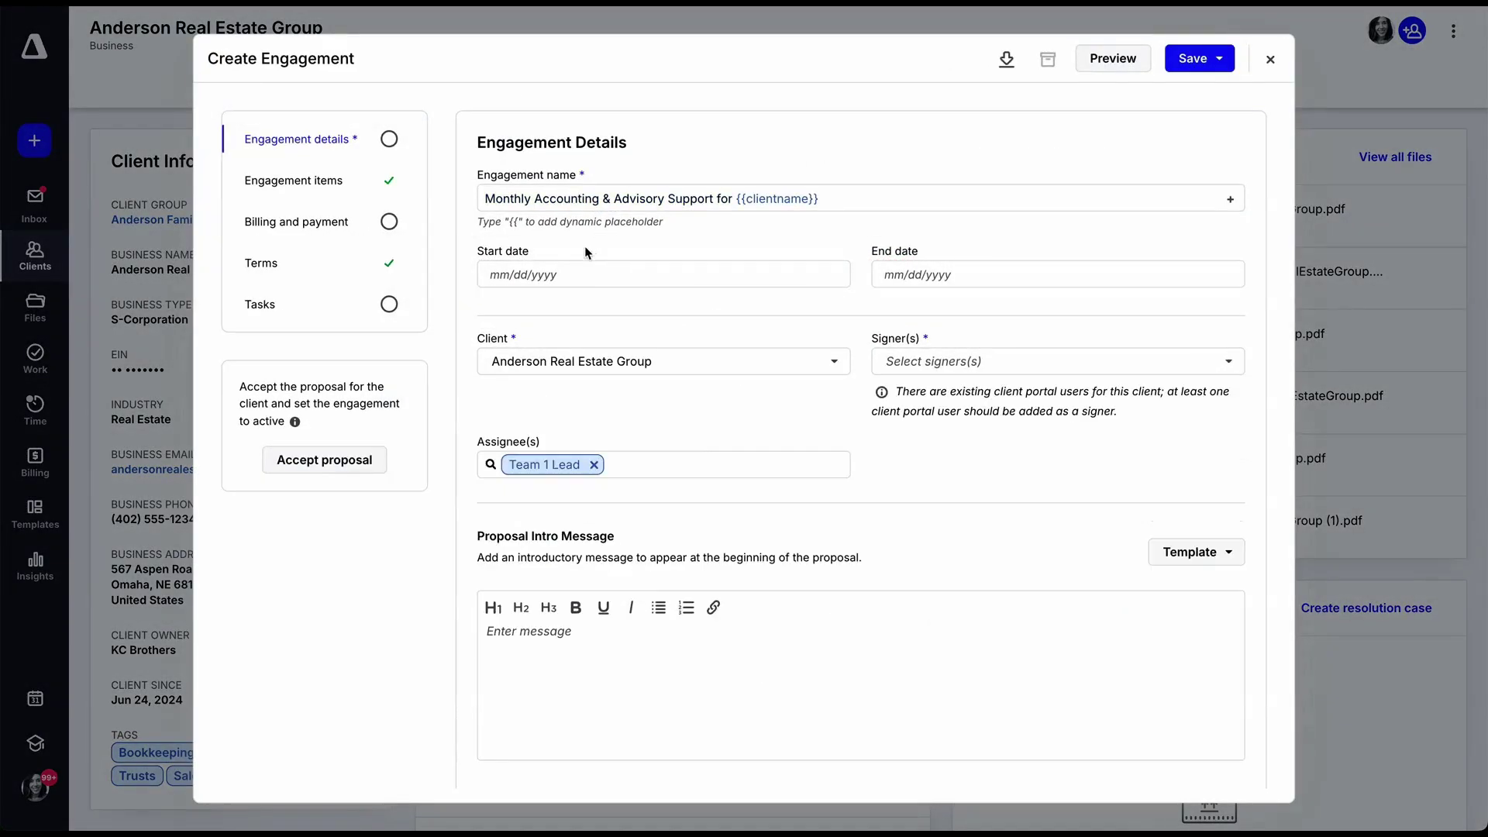
left_click(567, 274)
left_click(533, 442)
left_click(965, 363)
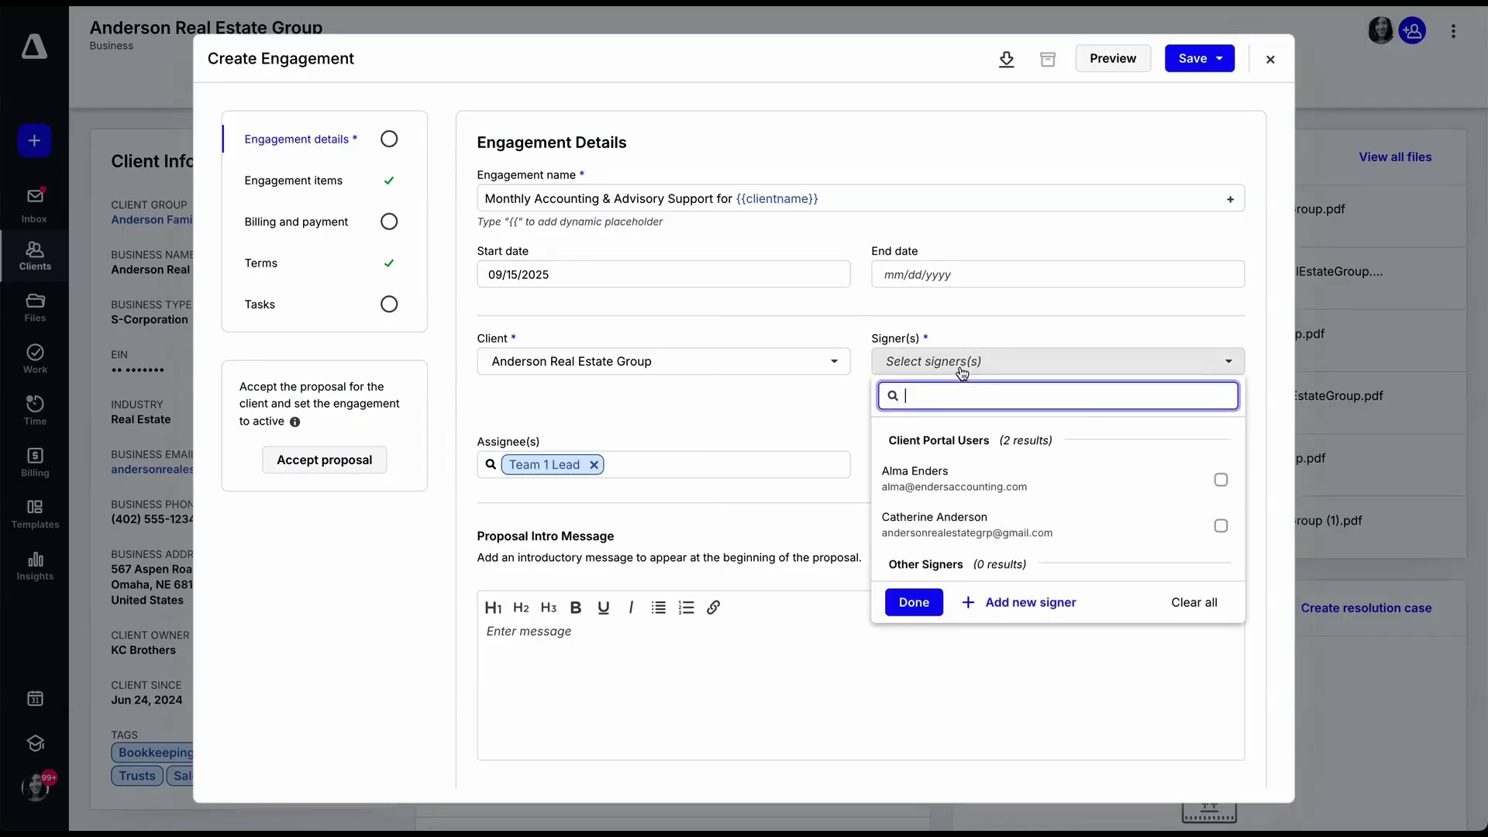
left_click(766, 421)
Step: Review the engagement items, keeping the rate type, and move to billing and payment
left_click(330, 189)
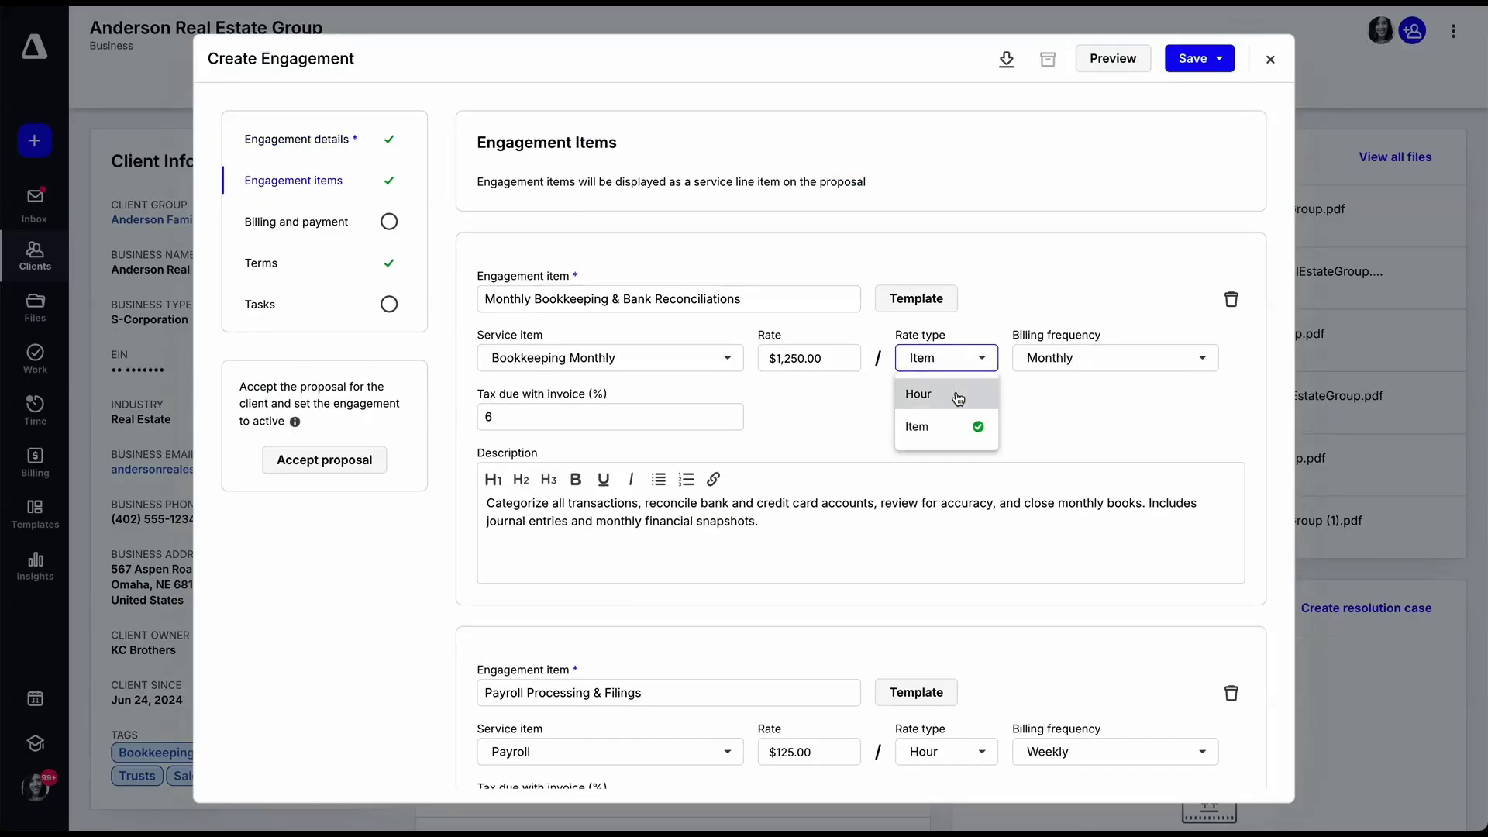
left_click(918, 426)
scroll(823, 386, "down", 3)
scroll(823, 386, "down", 1)
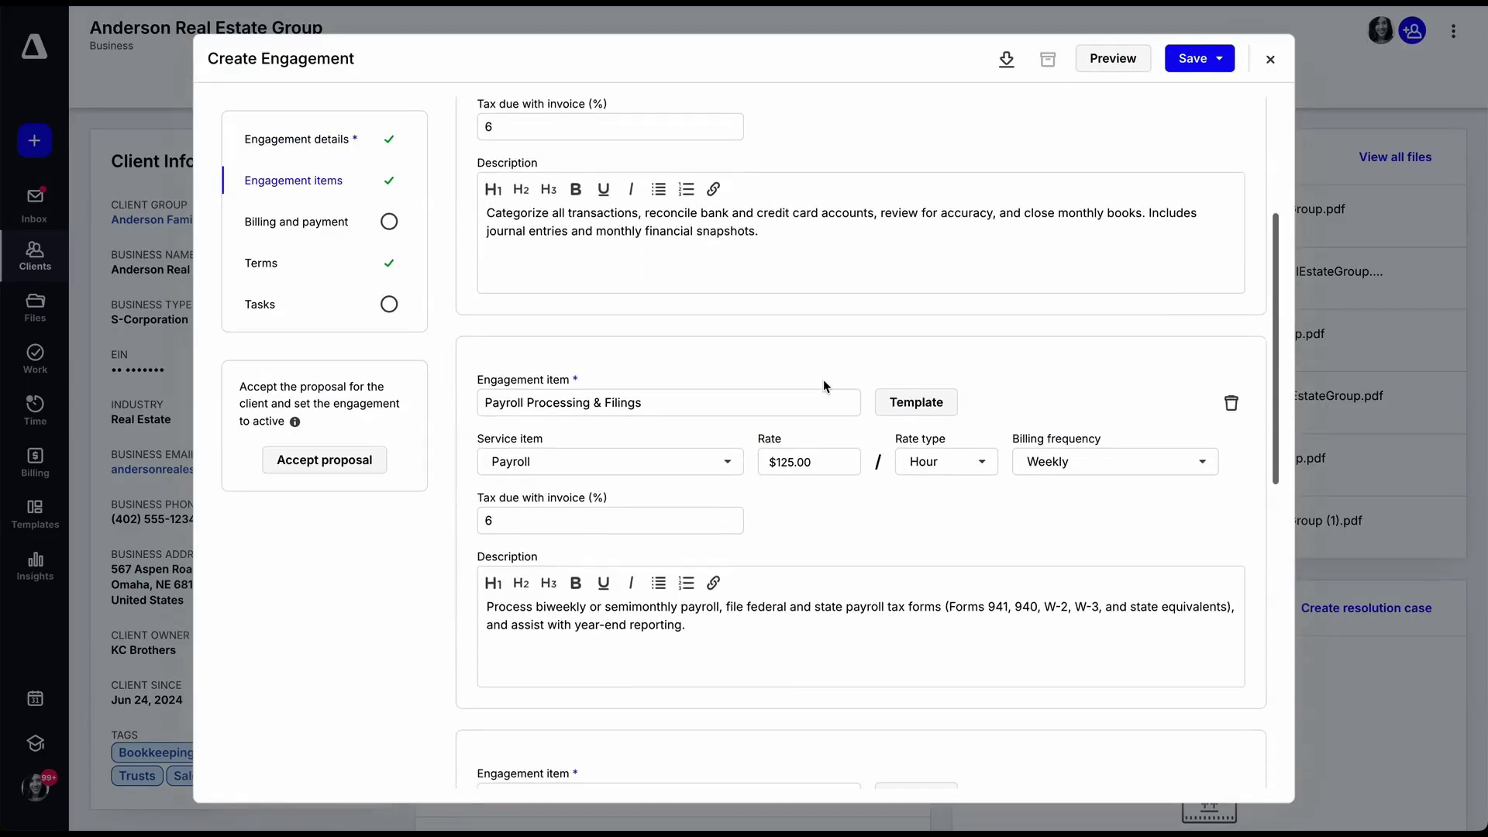
left_click(292, 225)
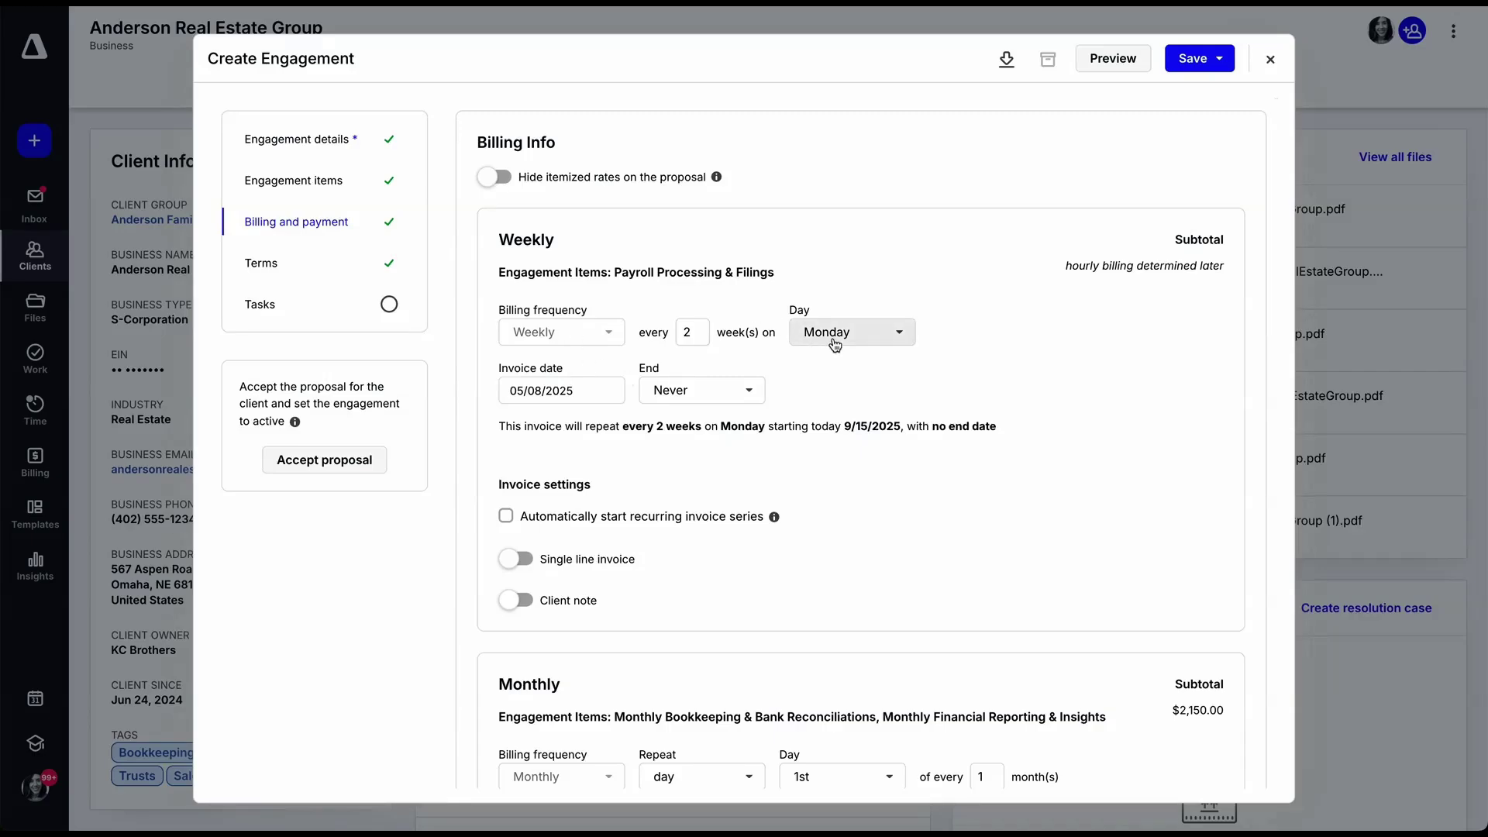
scroll(831, 426, "down", 5)
scroll(690, 569, "down", 4)
scroll(689, 569, "down", 4)
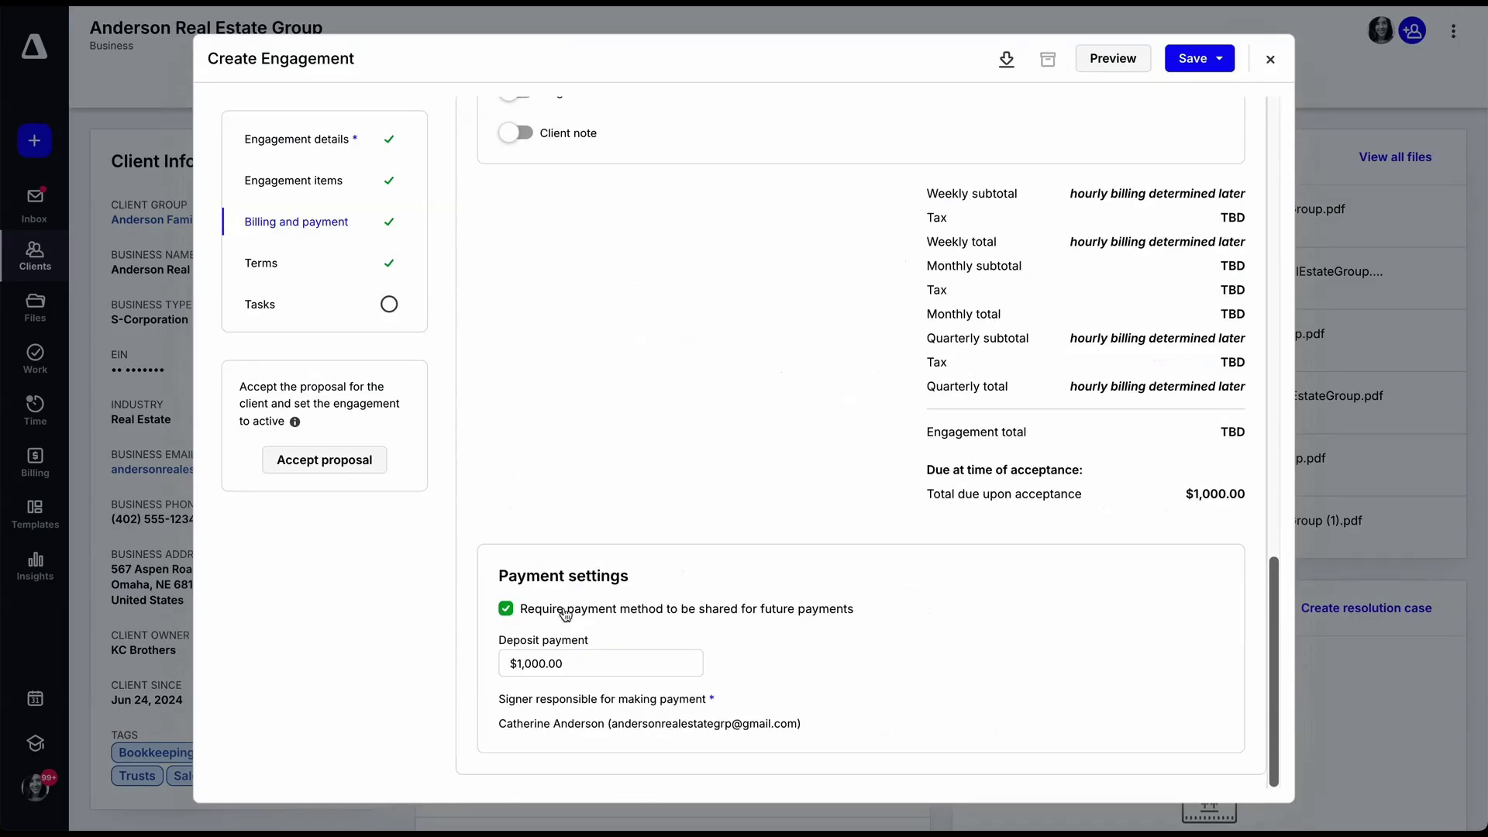
Step: Review the terms and add the Bookkeeping task template to the engagement's tasks
left_click(266, 267)
scroll(698, 376, "up", 5)
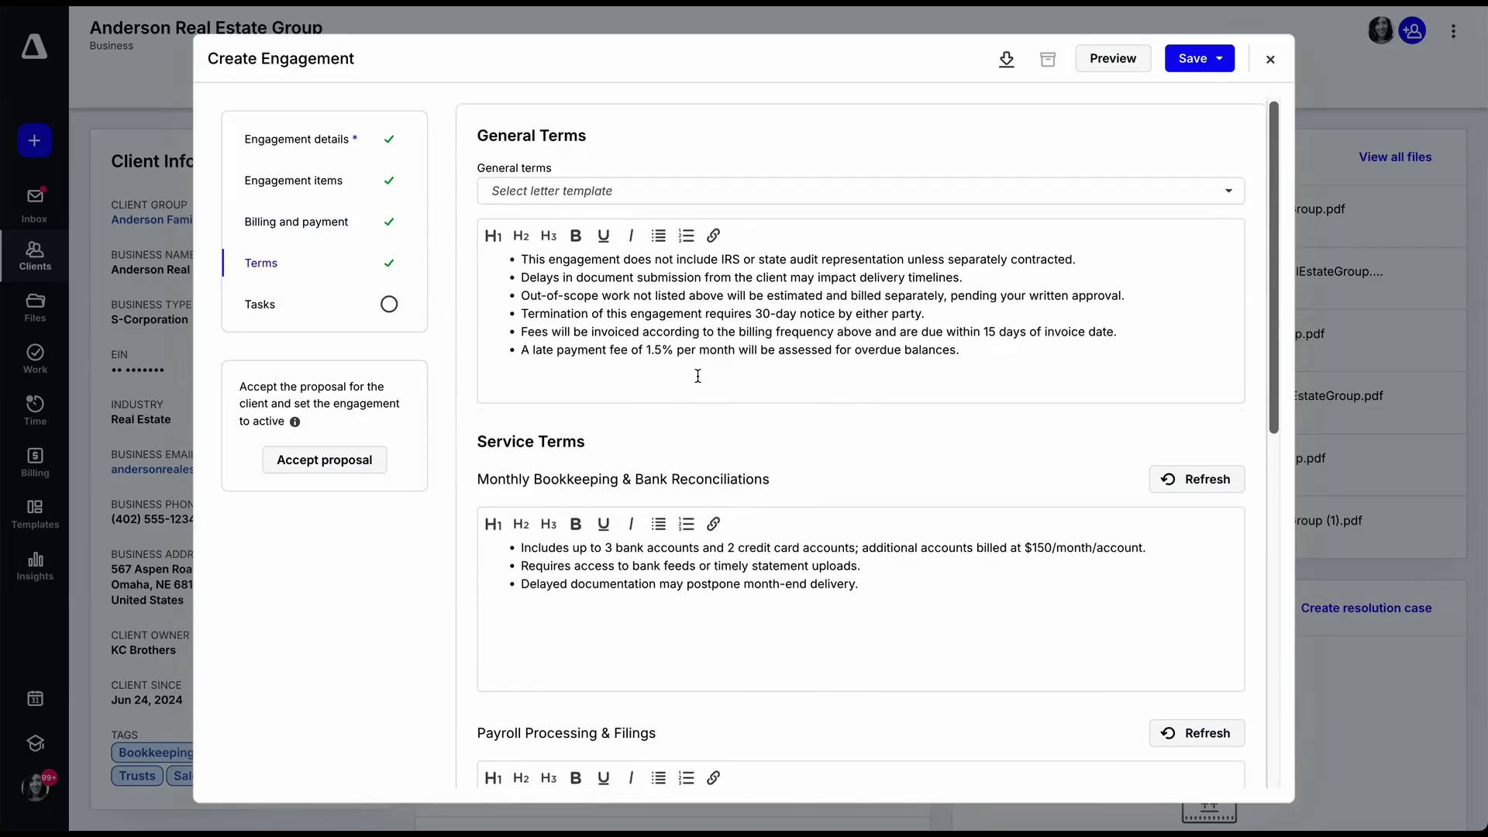
scroll(698, 376, "down", 2)
scroll(698, 375, "down", 3)
scroll(698, 376, "down", 1)
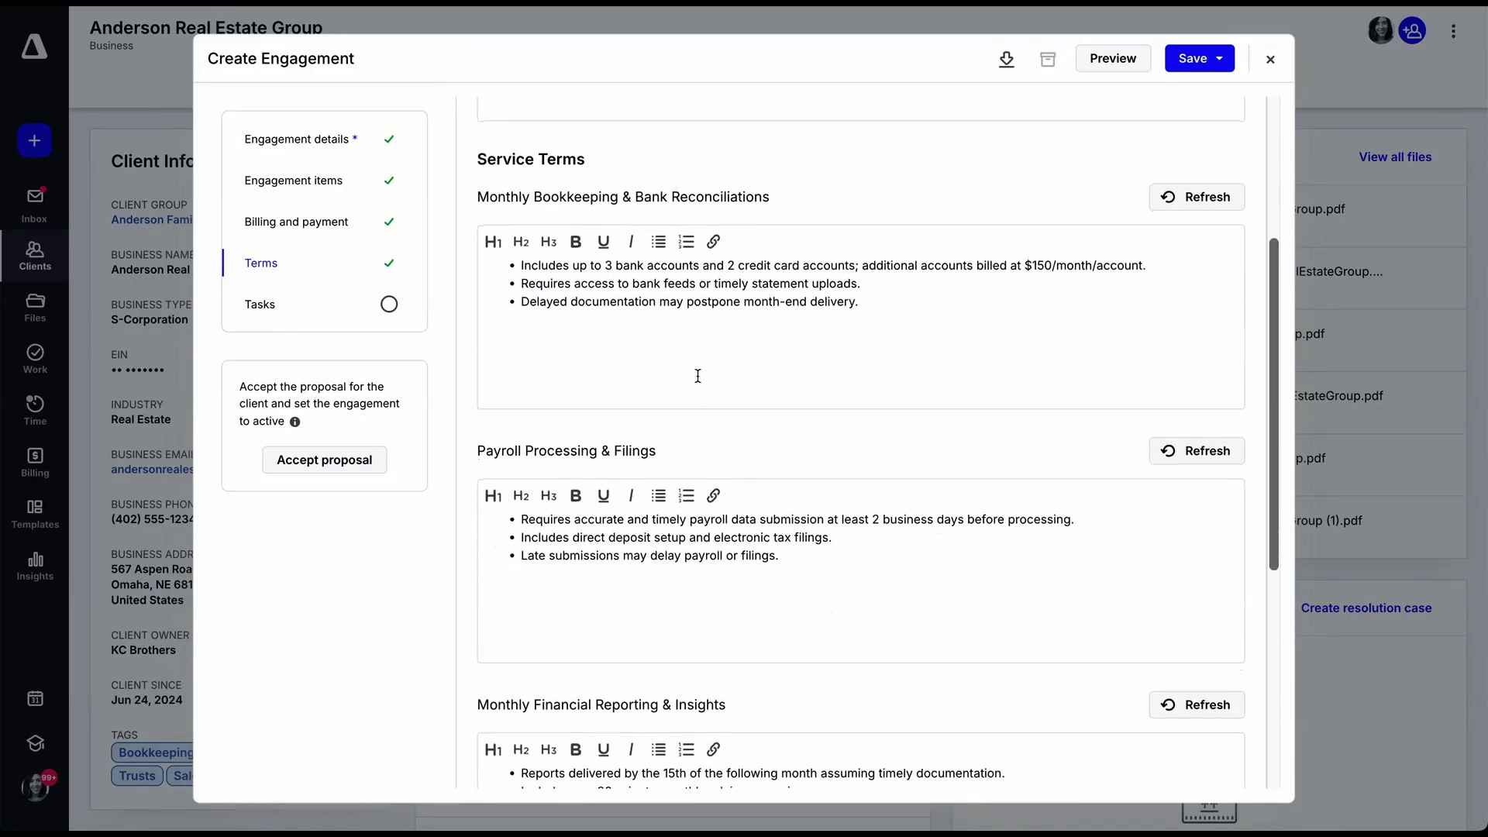
left_click(261, 308)
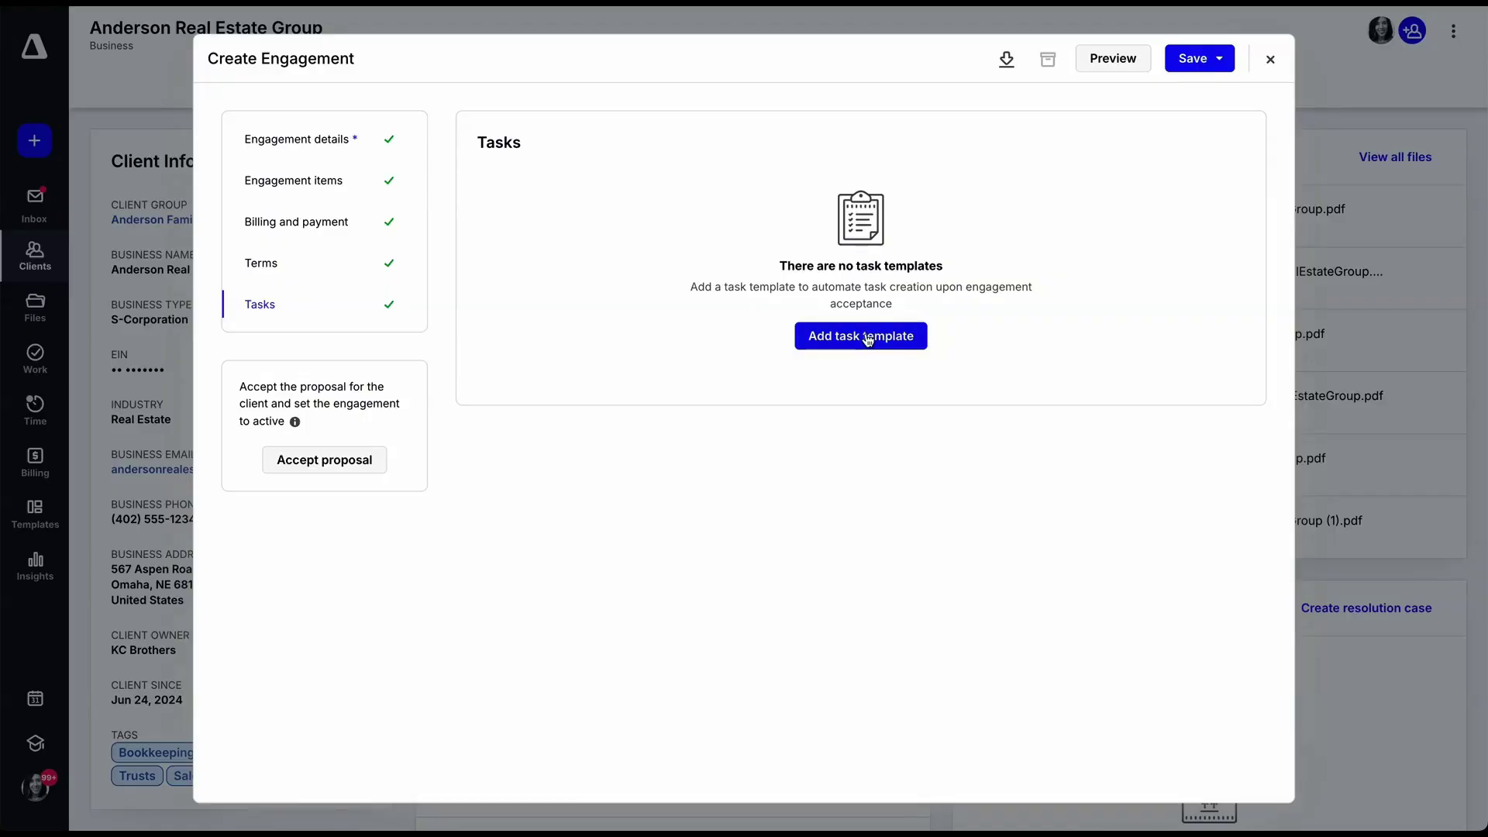
left_click(867, 337)
left_click(690, 261)
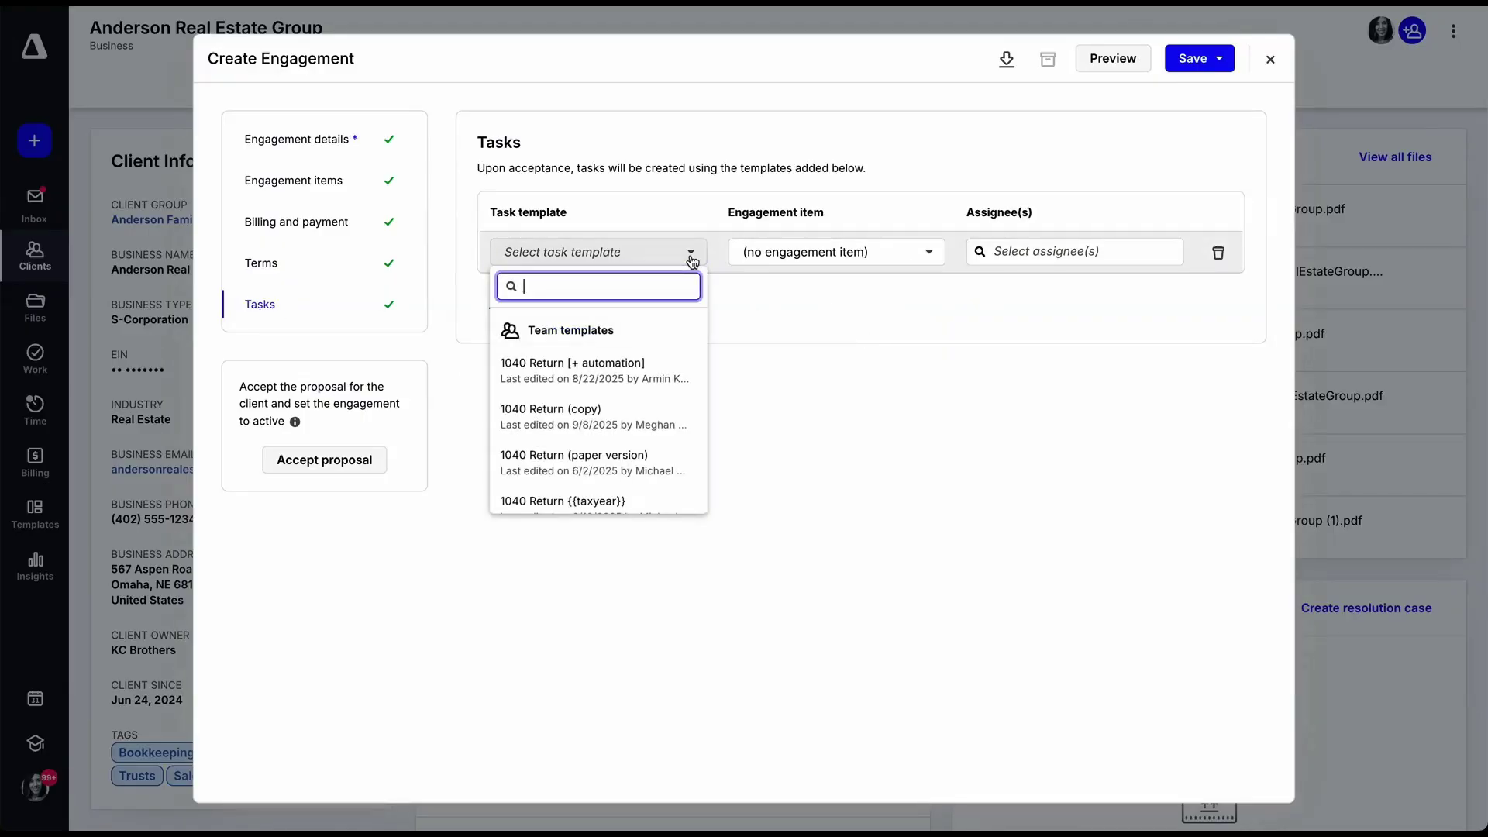
type("book")
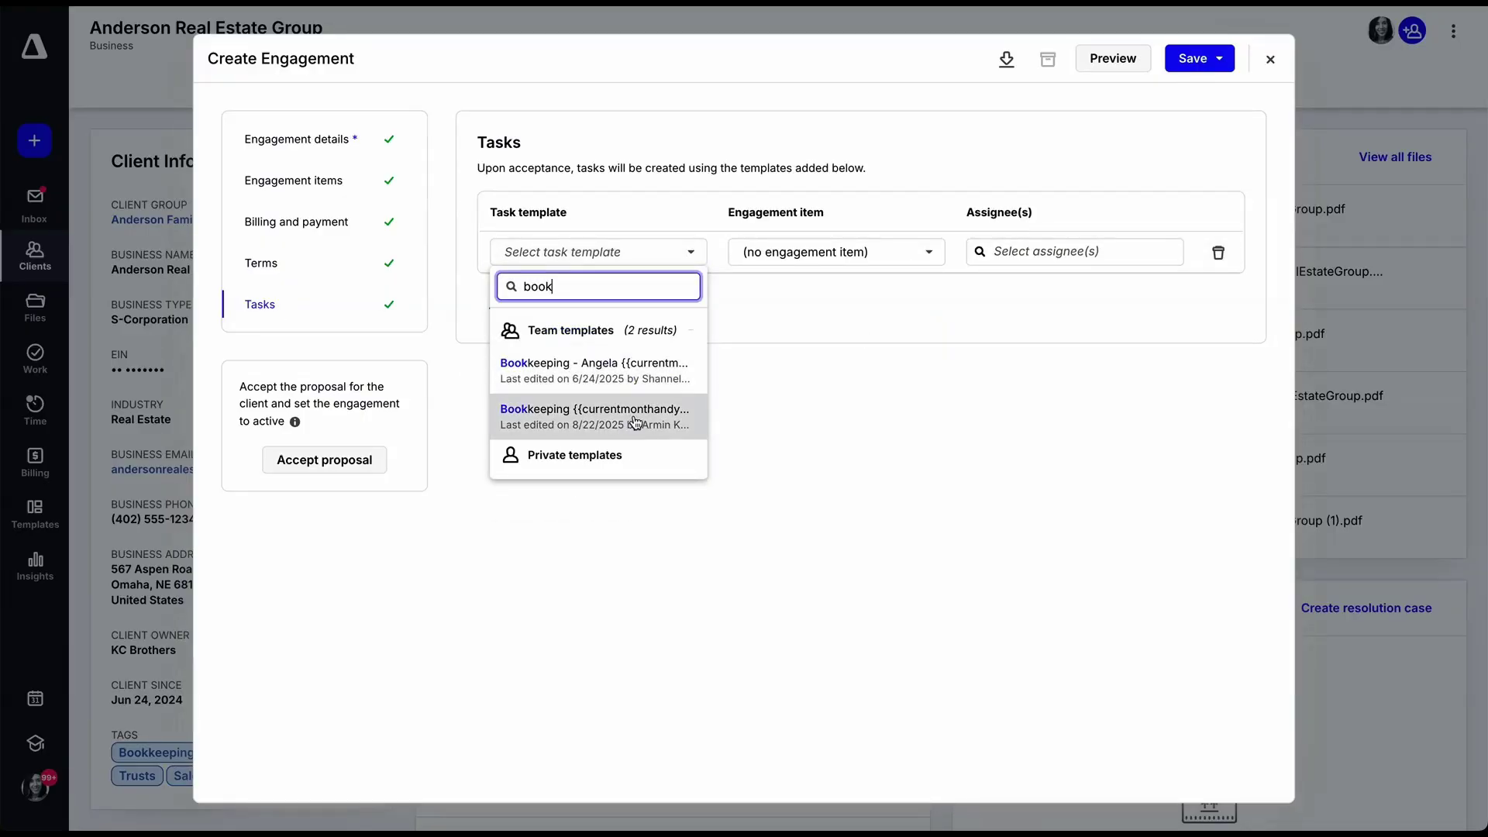
left_click(629, 417)
Step: Add the Client Onboarding task template as a second row and bring up the save options
left_click(587, 310)
left_click(552, 295)
type("c")
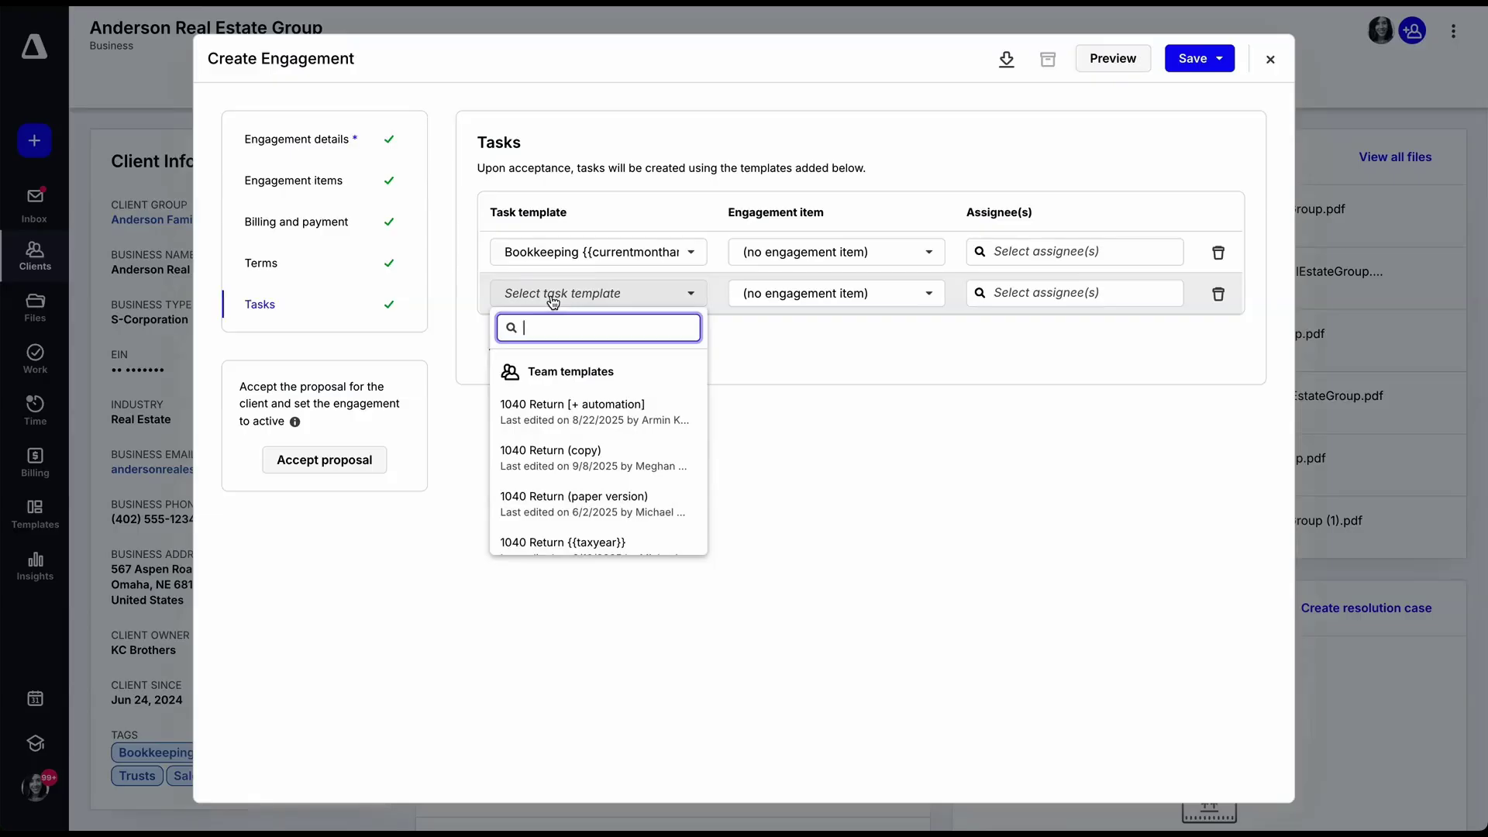
type("lient on")
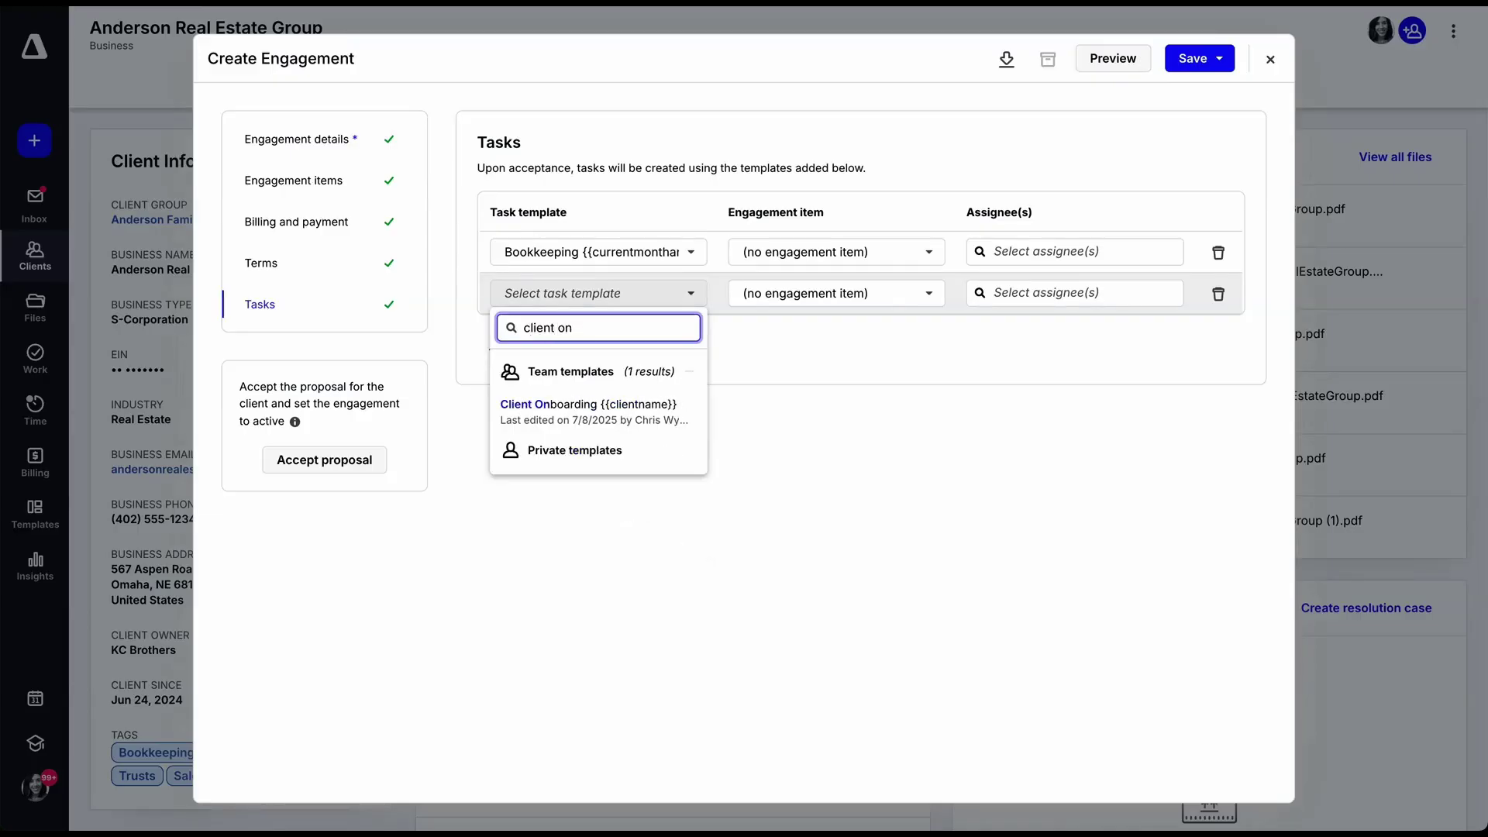
left_click(558, 415)
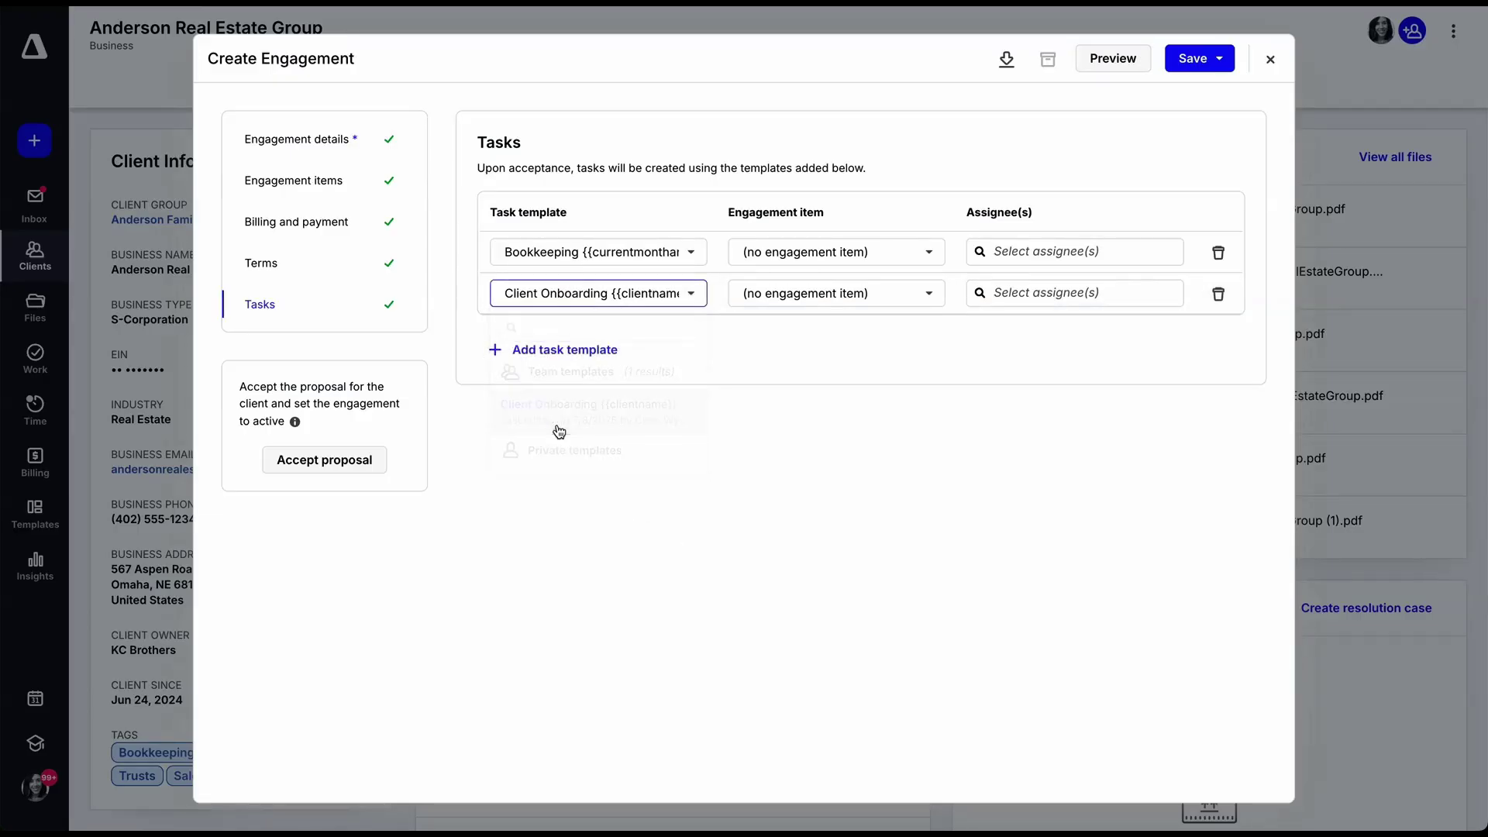
left_click(1225, 60)
Step: Save the engagement and go to the Engagements list under Work
left_click(1239, 98)
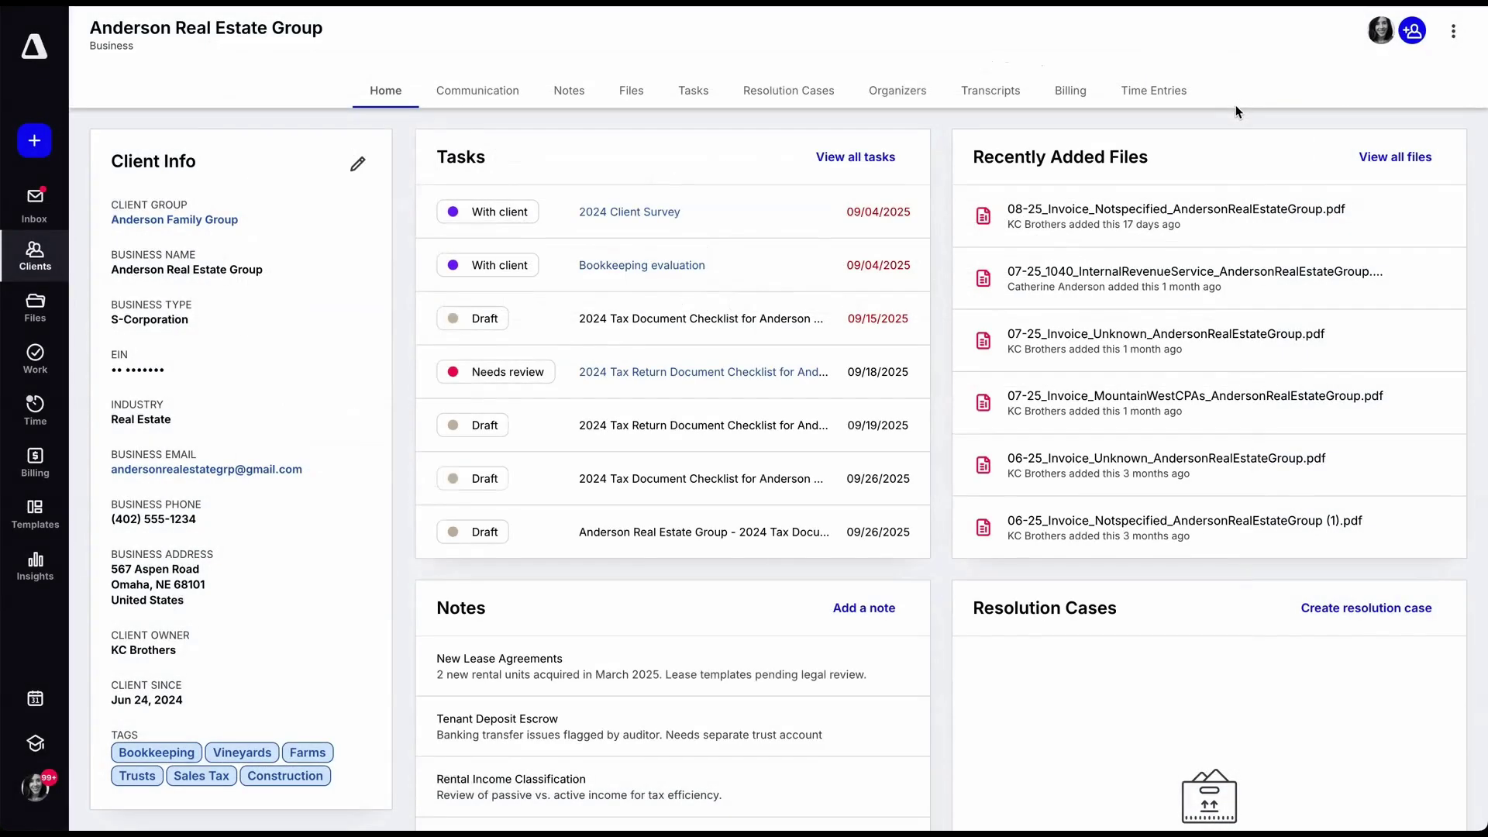
left_click(35, 358)
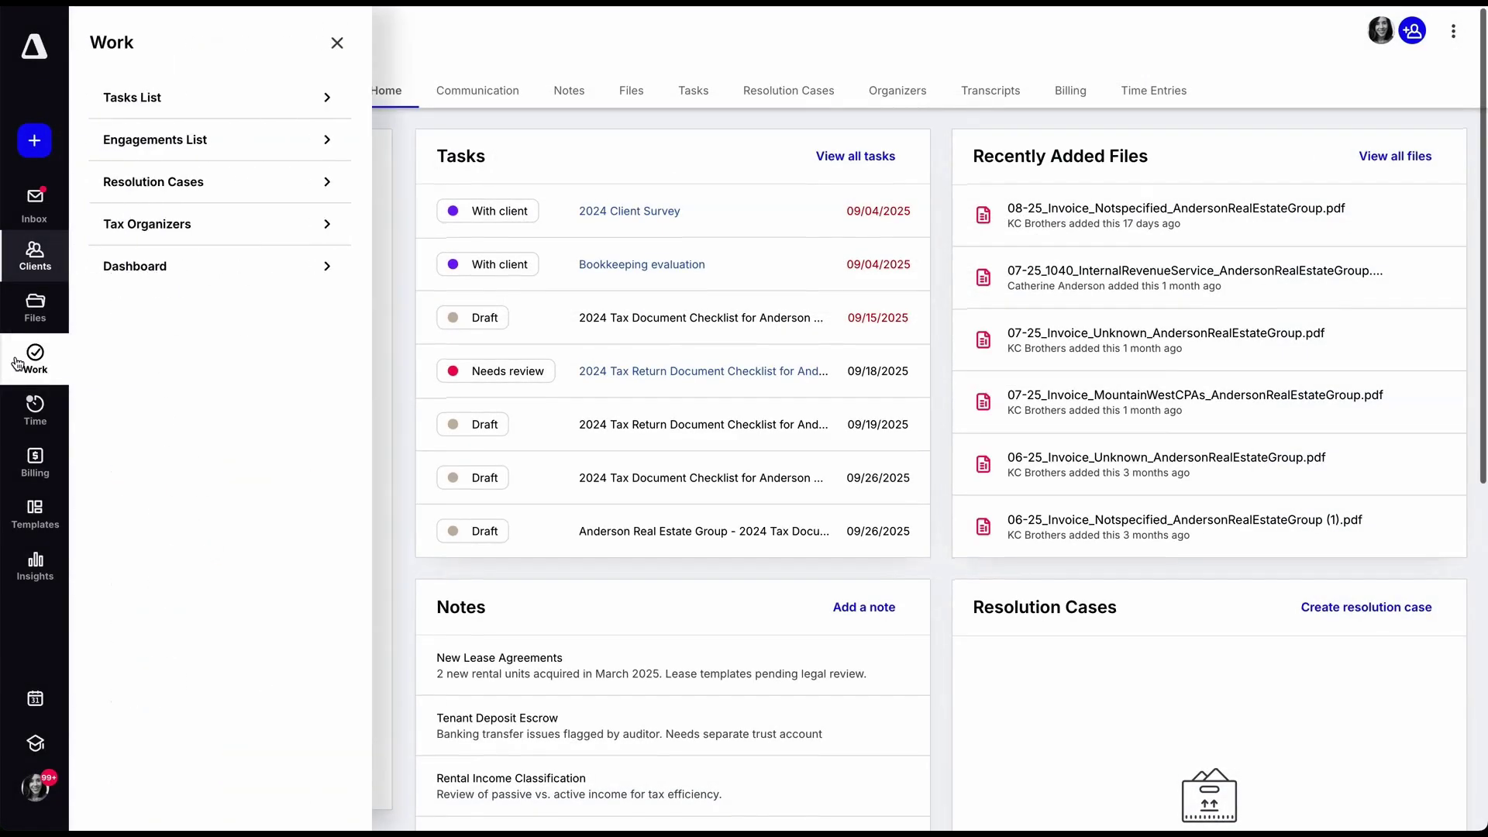
left_click(160, 146)
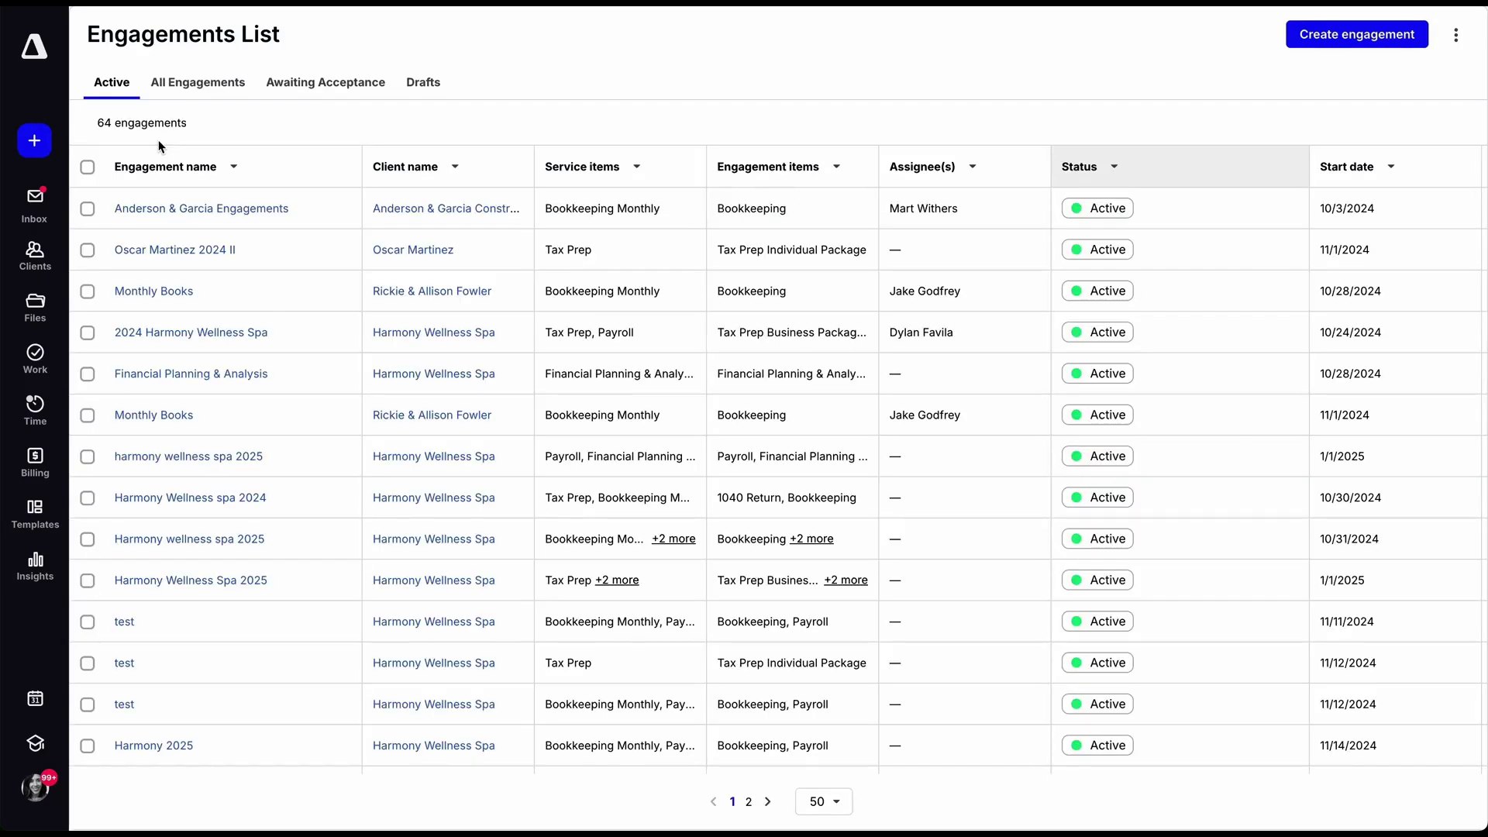
scroll(1104, 607, "right", 3)
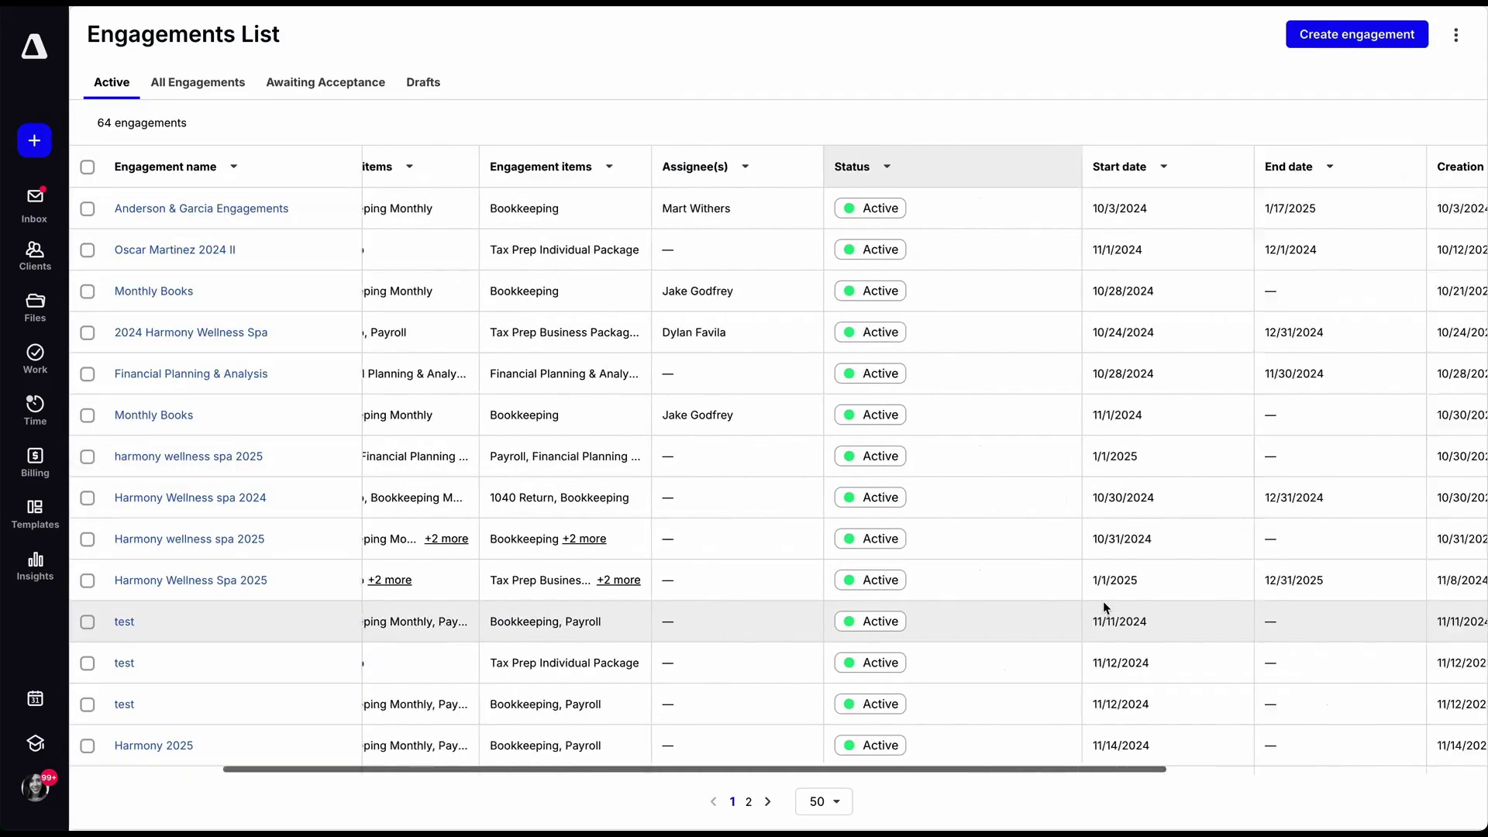
scroll(1104, 607, "right", 2)
scroll(1103, 601, "right", 2)
scroll(1103, 601, "right", 1)
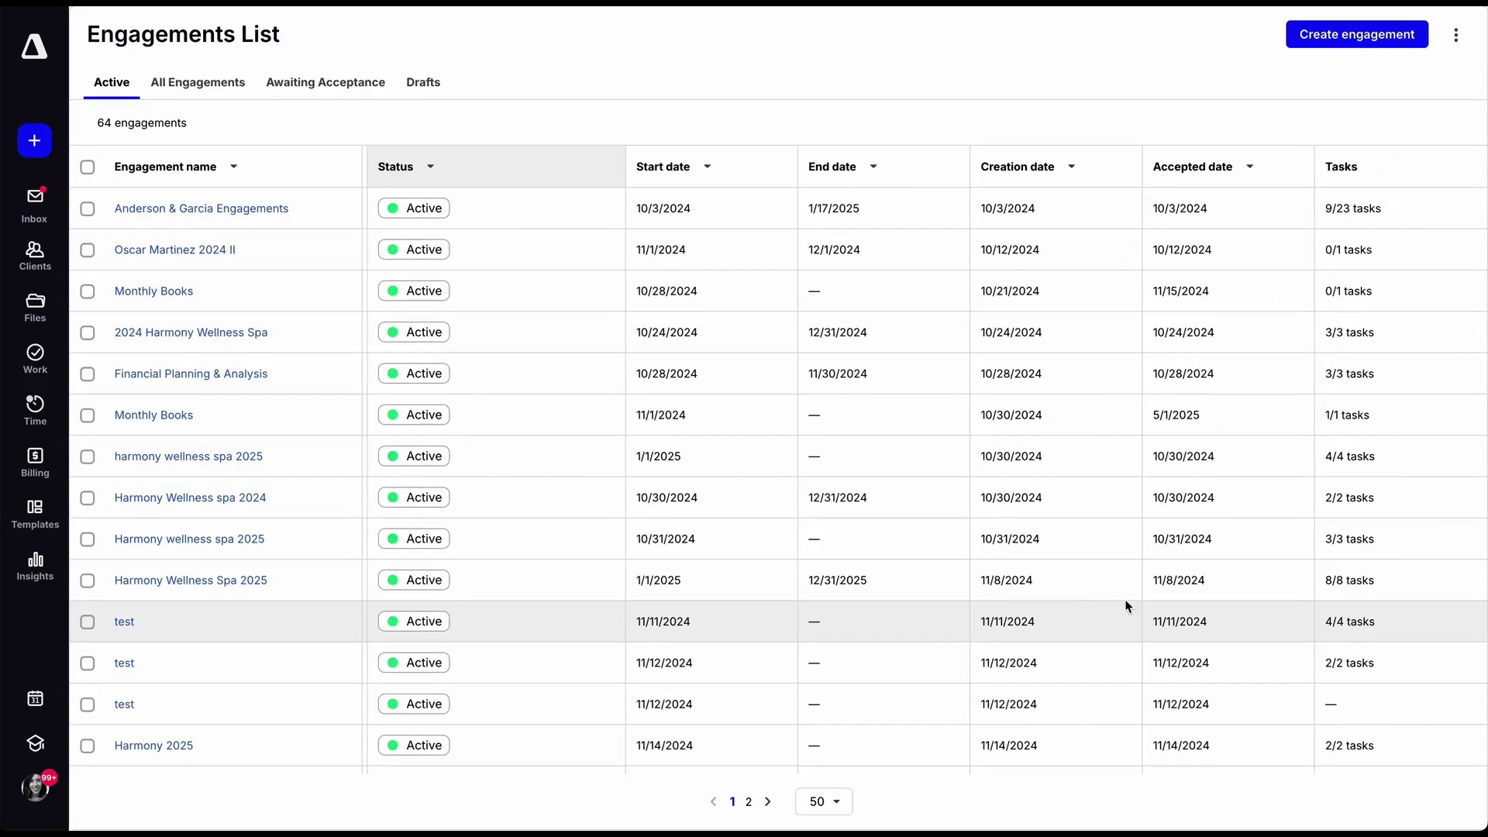
Step: Review the task breakdown of Harmony Wellness Spa 2025 and close it
left_click(1351, 584)
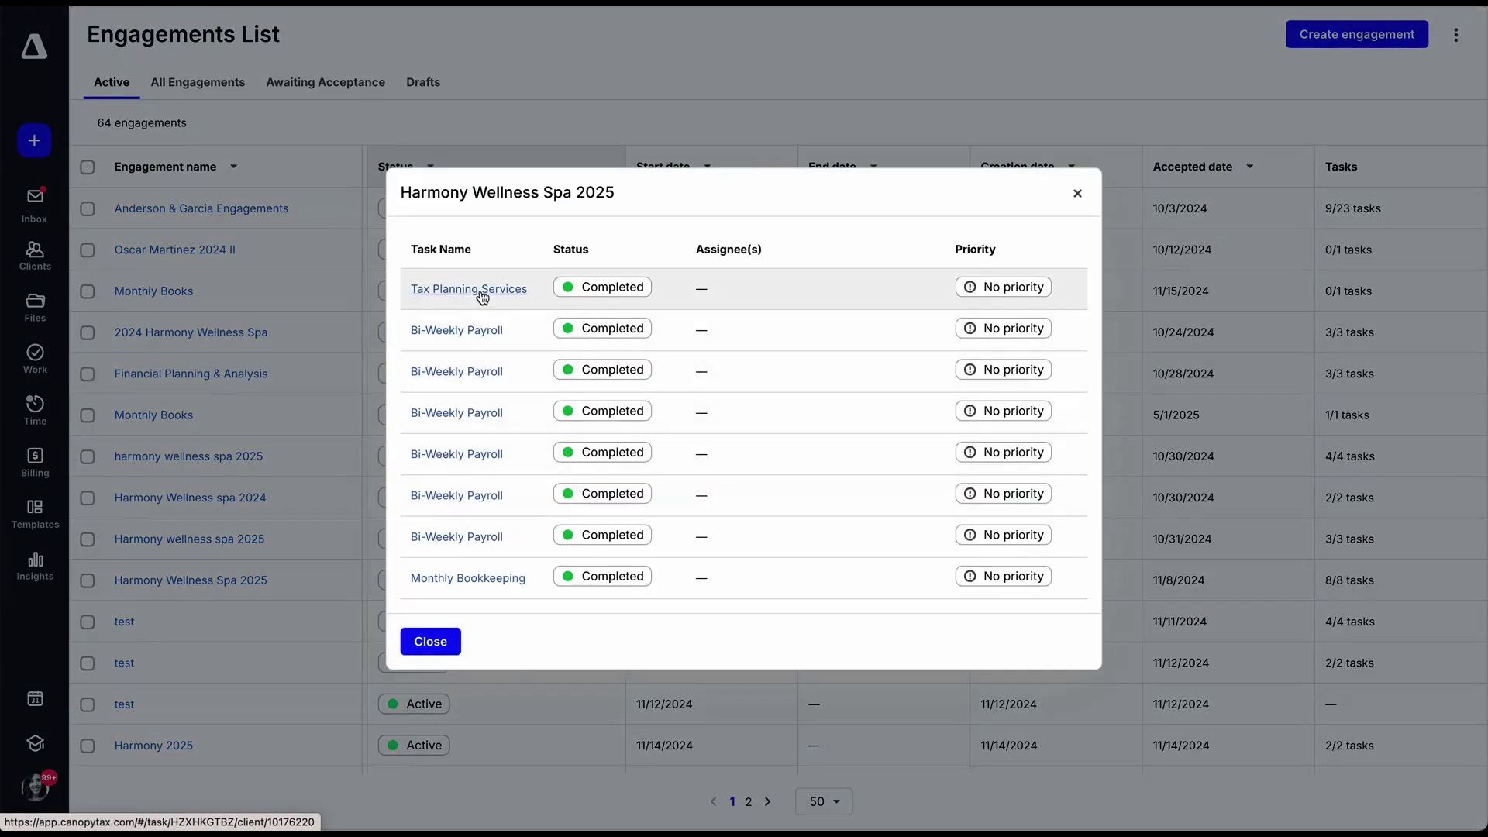
left_click(430, 642)
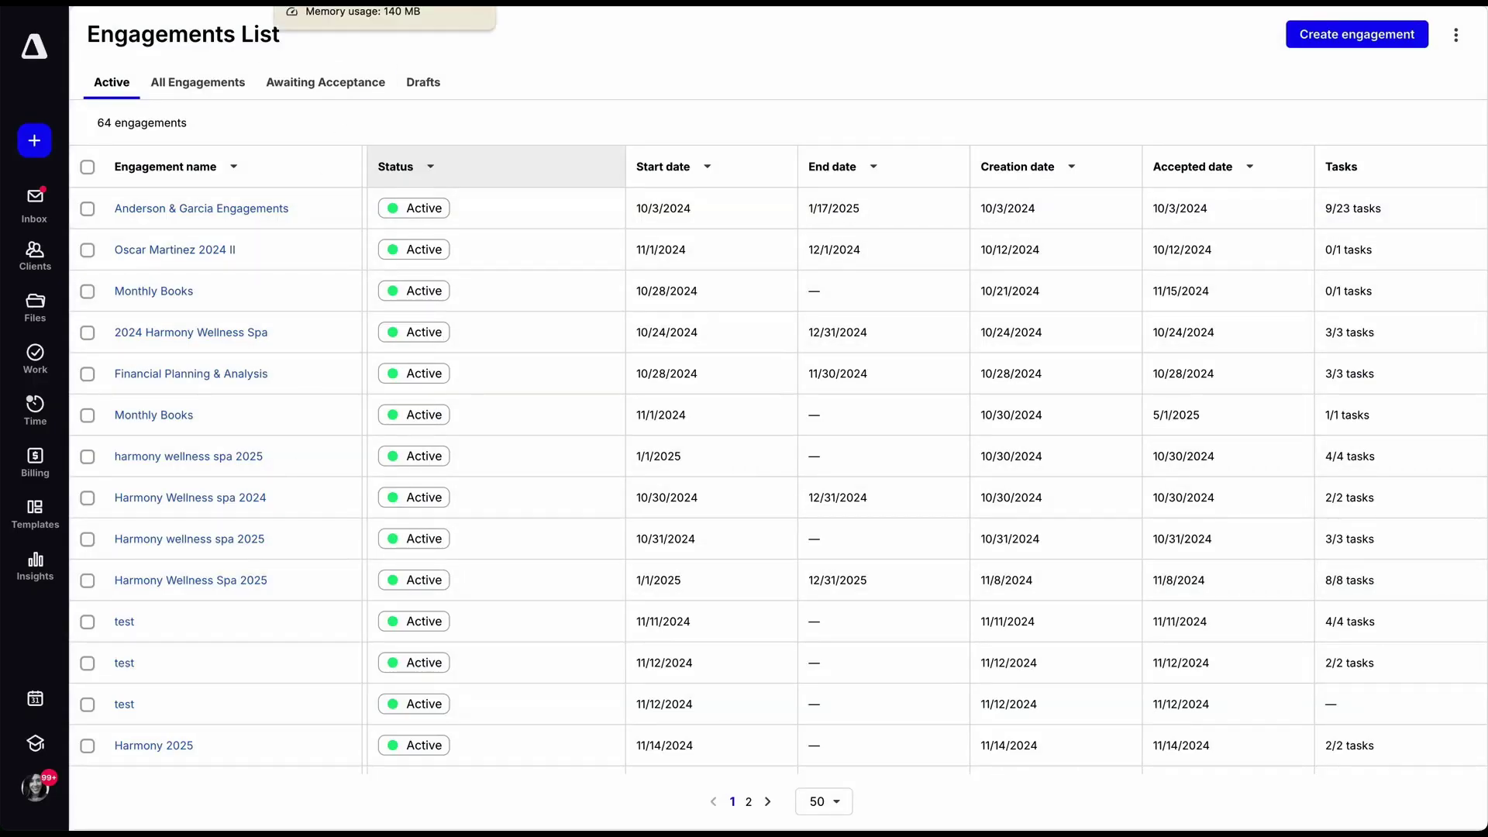
Step: Browse the Tasks list through the Active Work, Client Intake Status and Bookkeeping Work queues
left_click(35, 358)
left_click(155, 102)
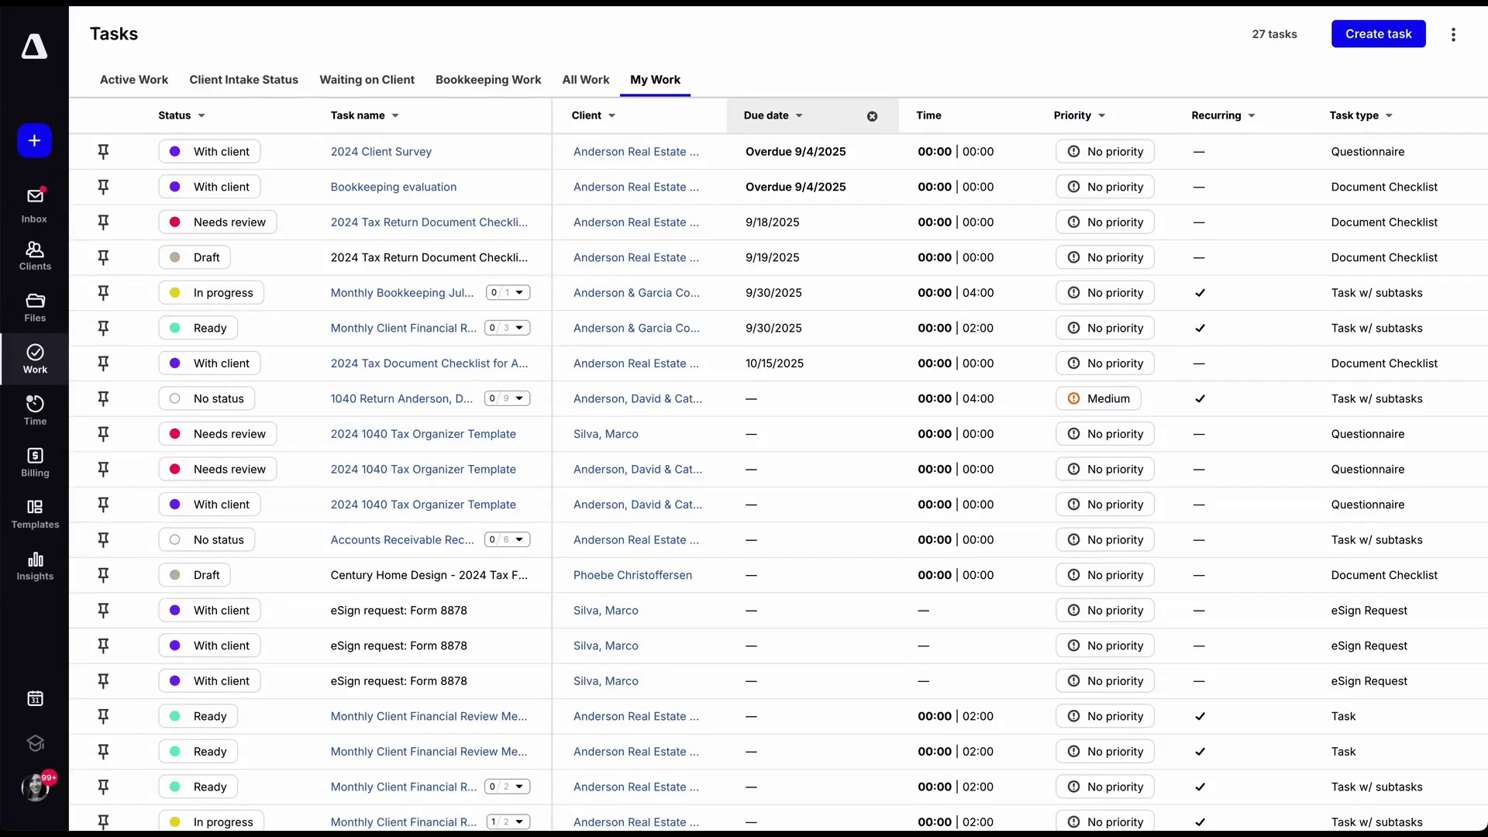
left_click(142, 79)
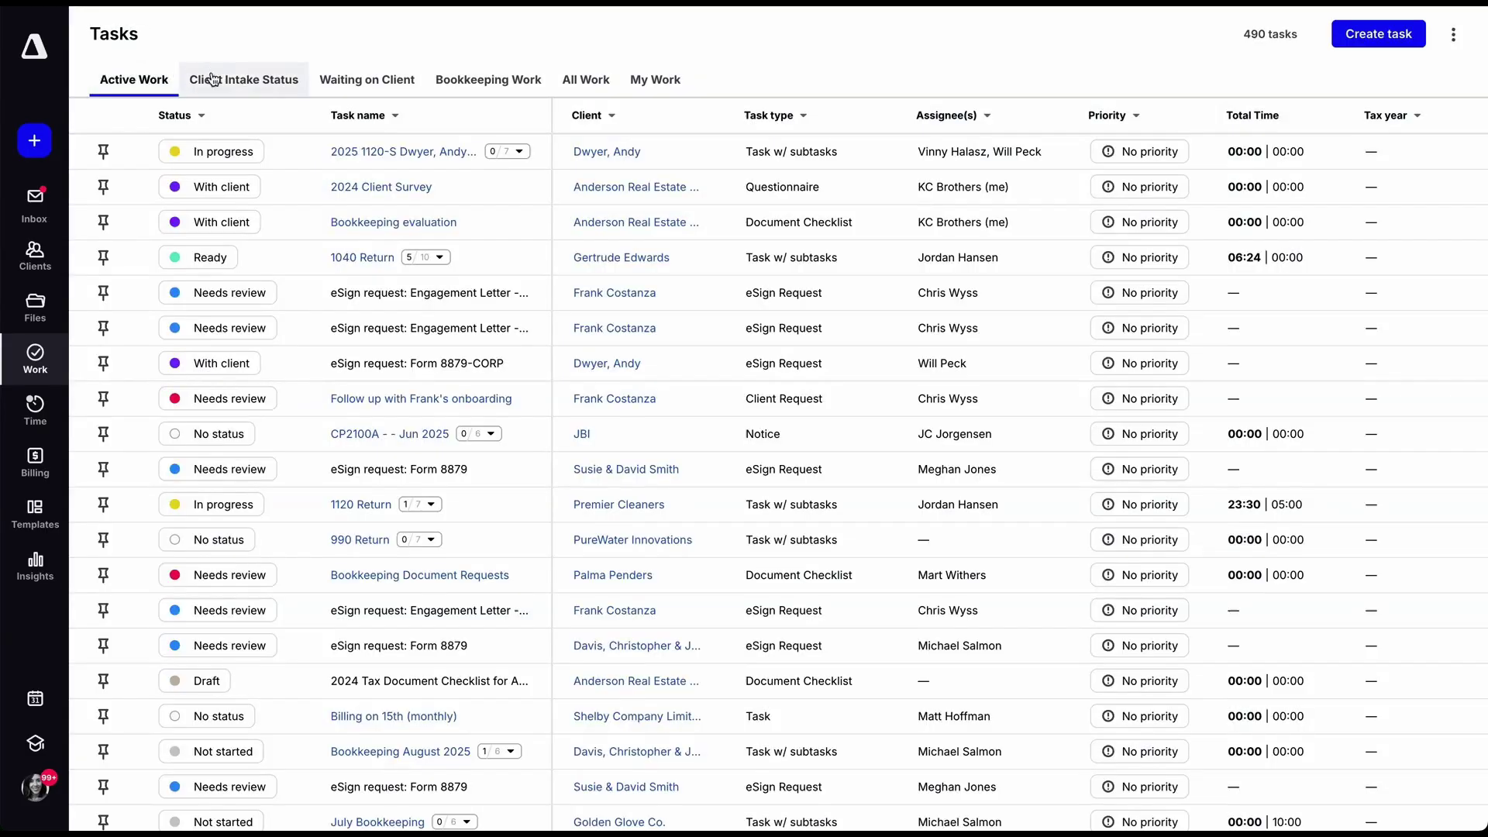
left_click(238, 86)
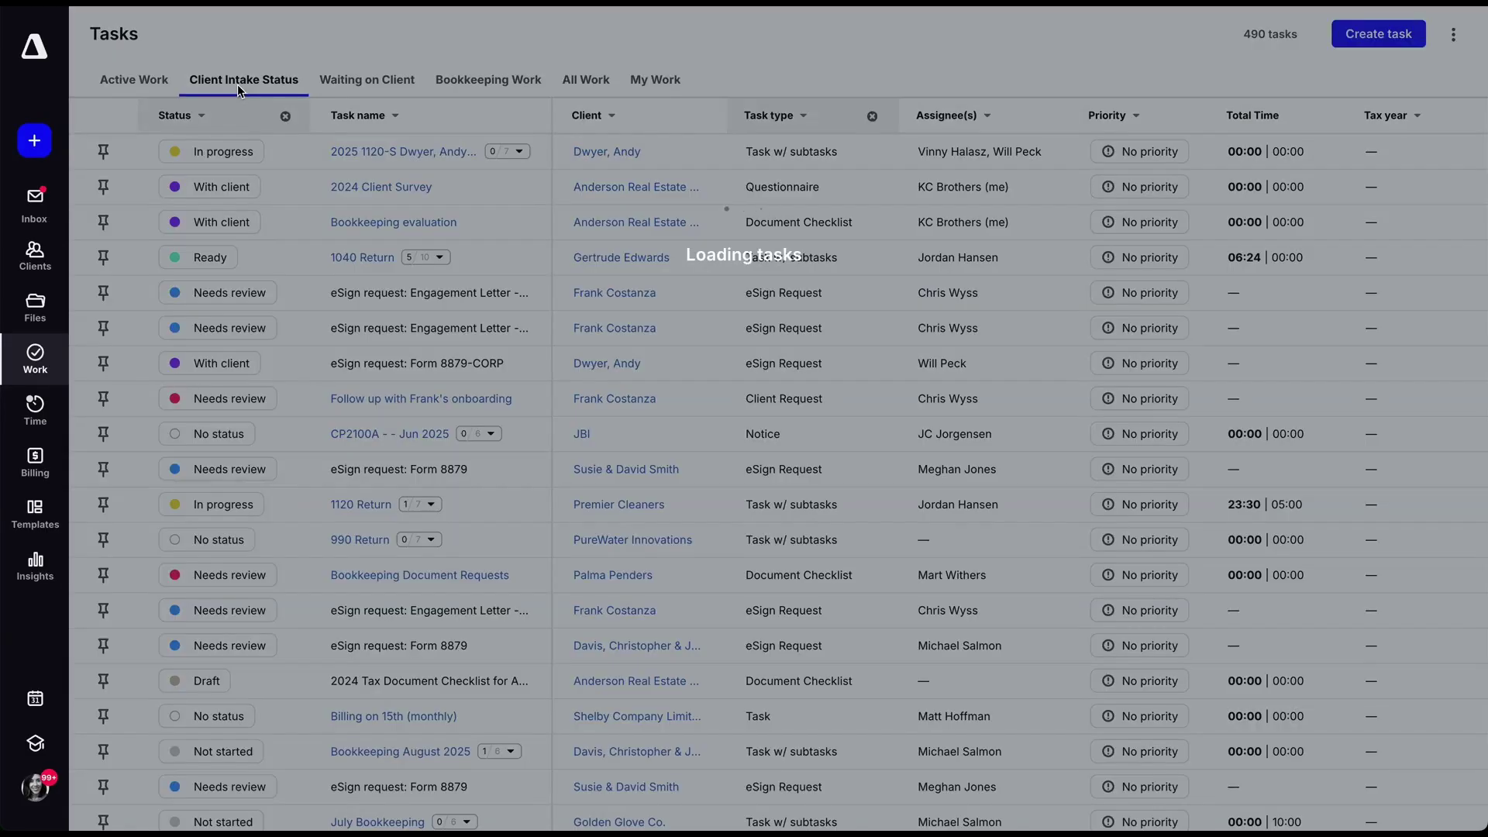
scroll(205, 624, "down", 2)
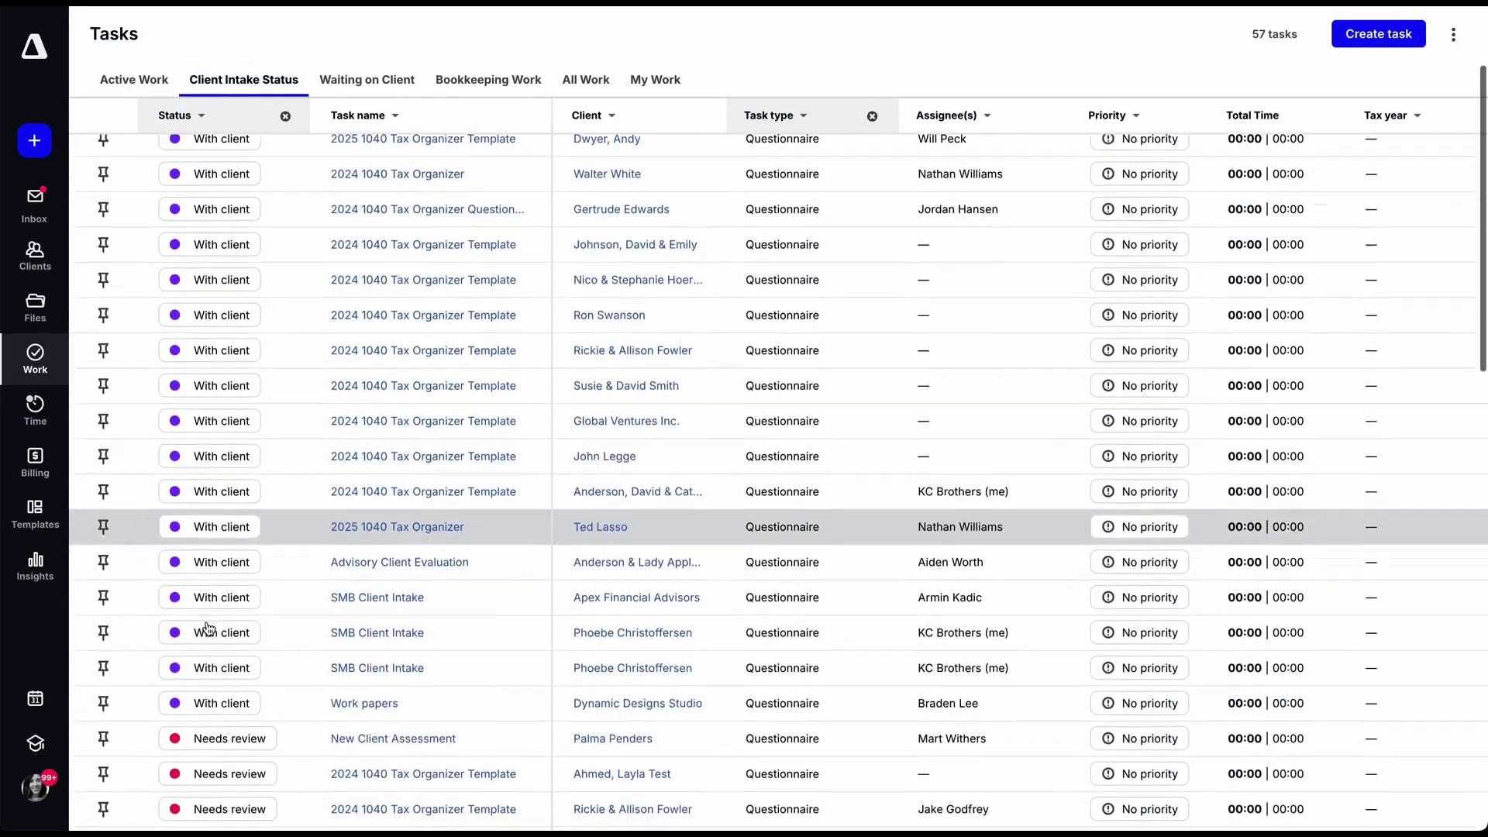
scroll(205, 621, "down", 2)
scroll(206, 629, "down", 2)
scroll(206, 629, "down", 1)
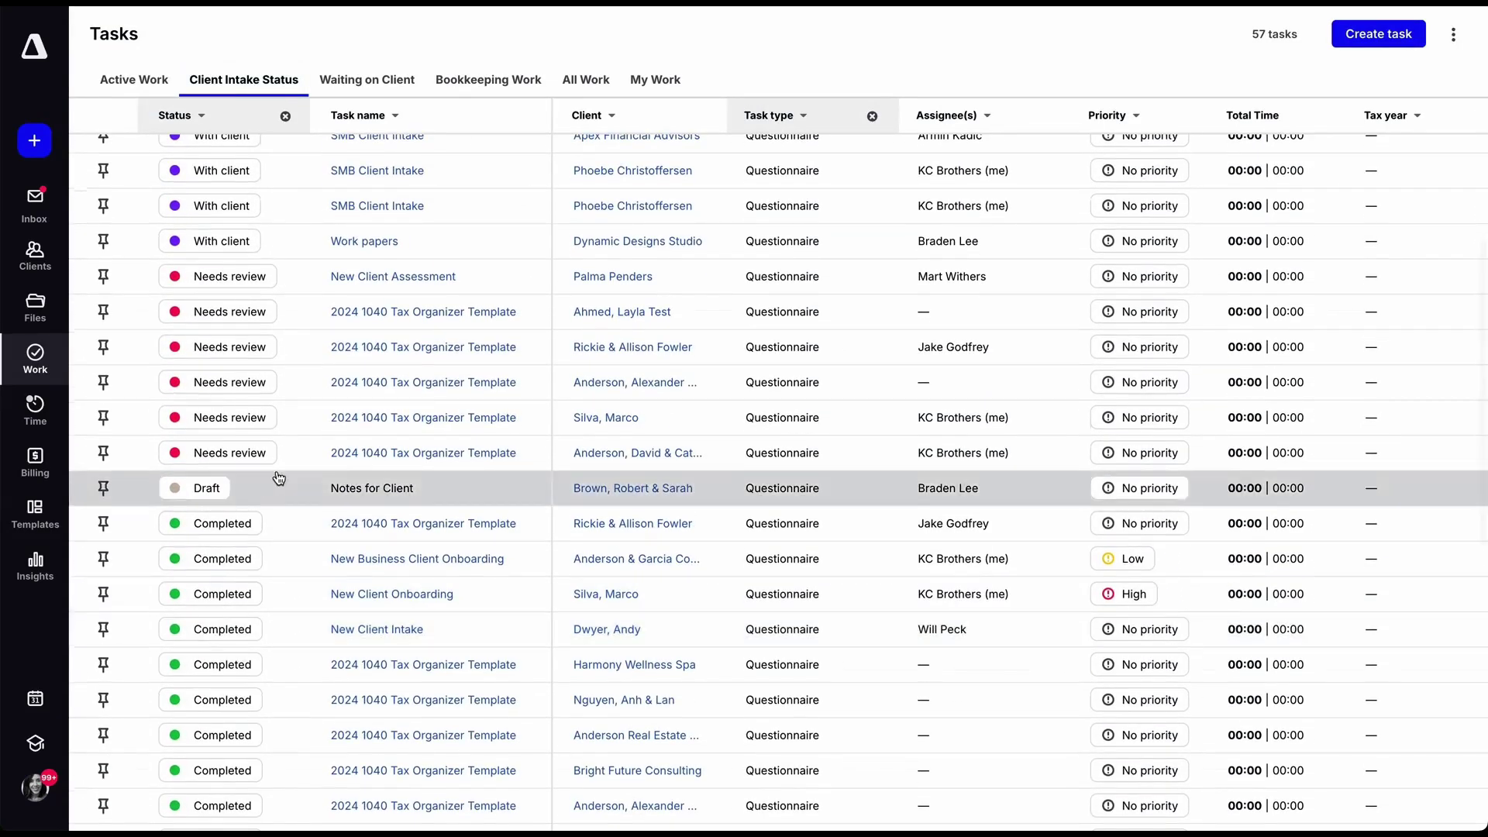
left_click(498, 85)
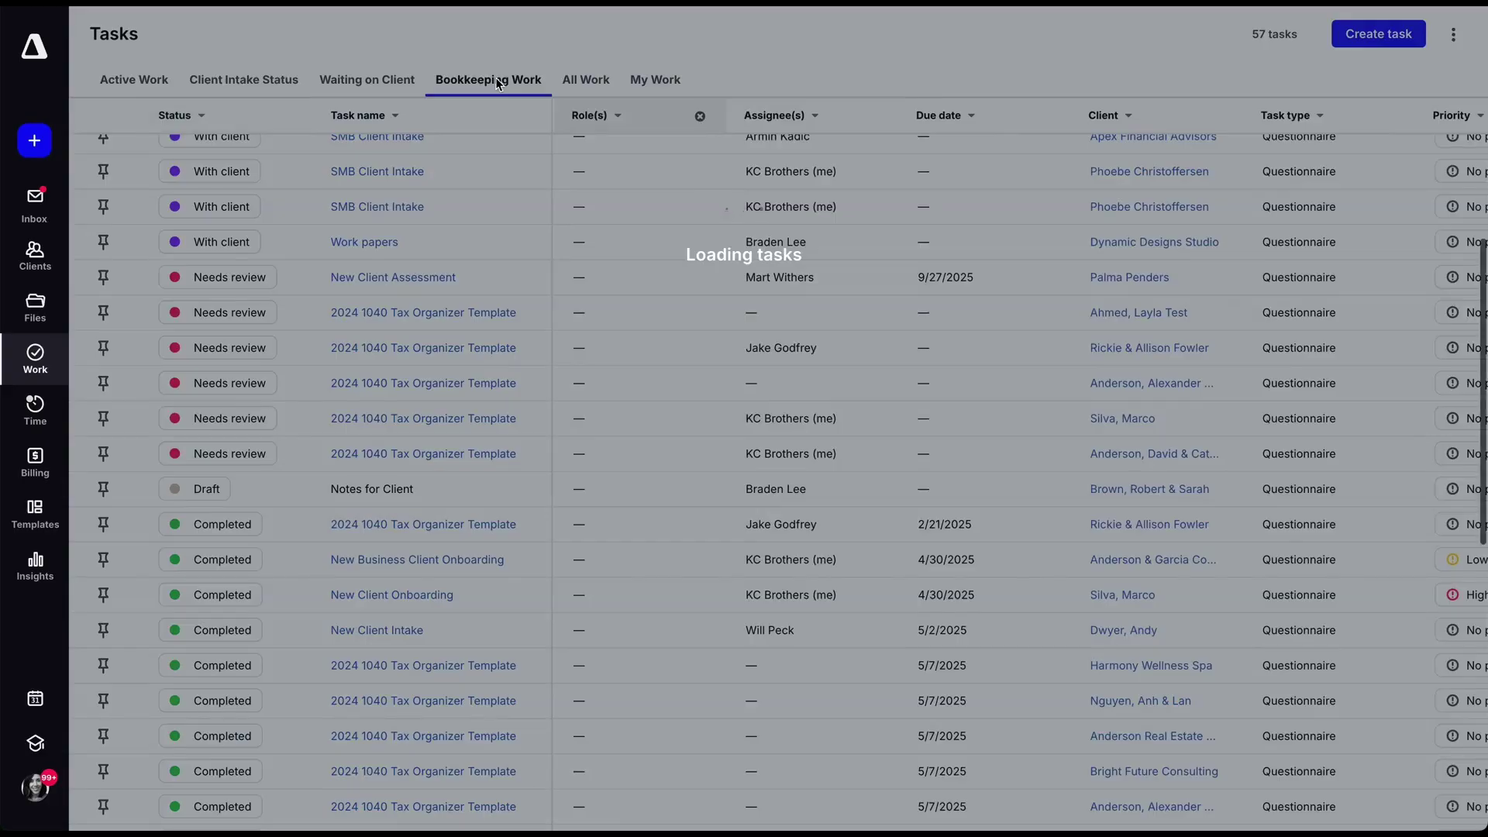
Step: Glance at Templates, then go to Anderson Real Estate Group's client page and bring up the create options
left_click(35, 518)
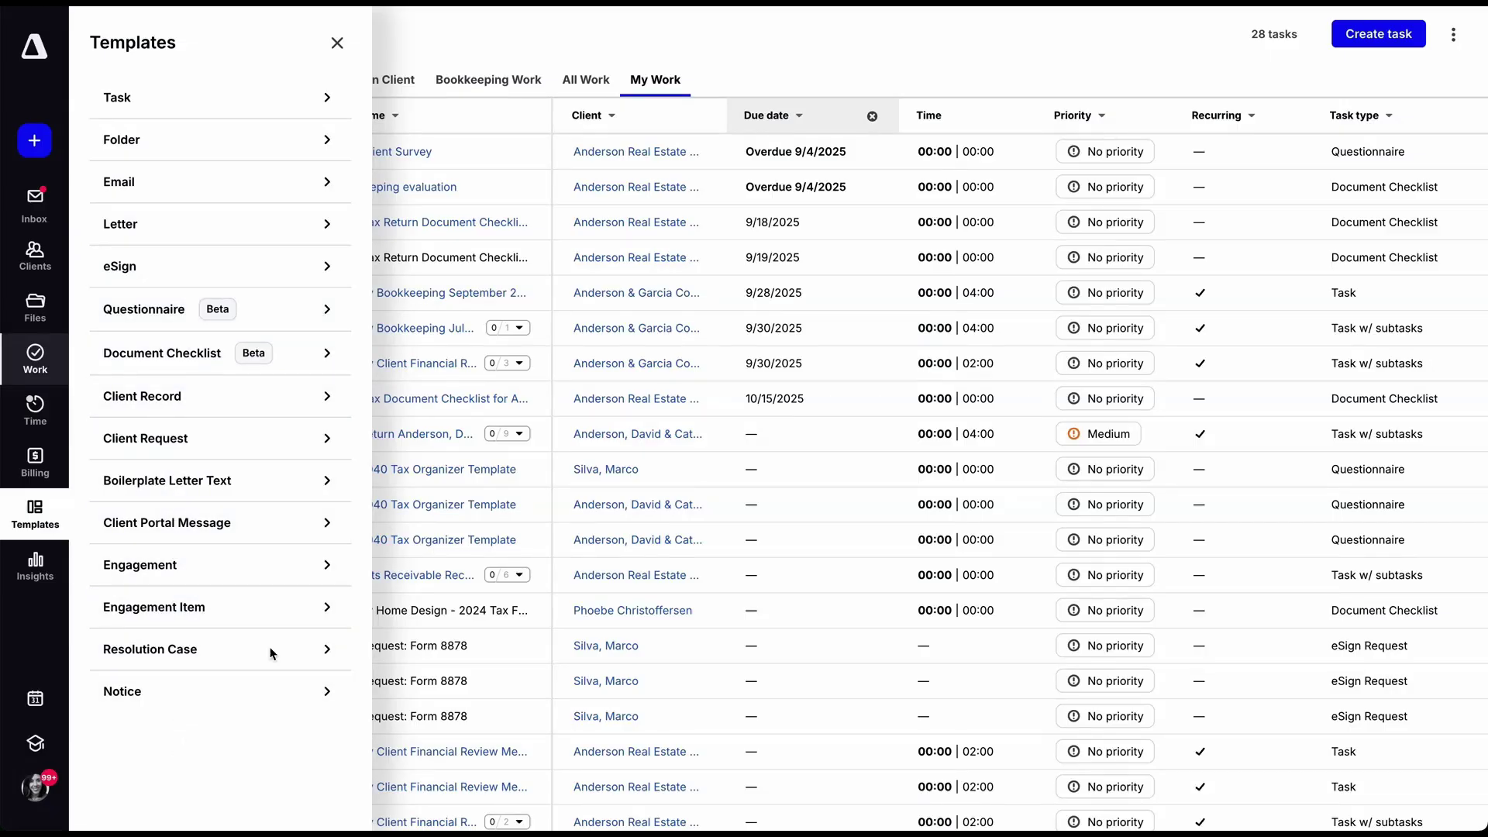
left_click(396, 27)
left_click(36, 258)
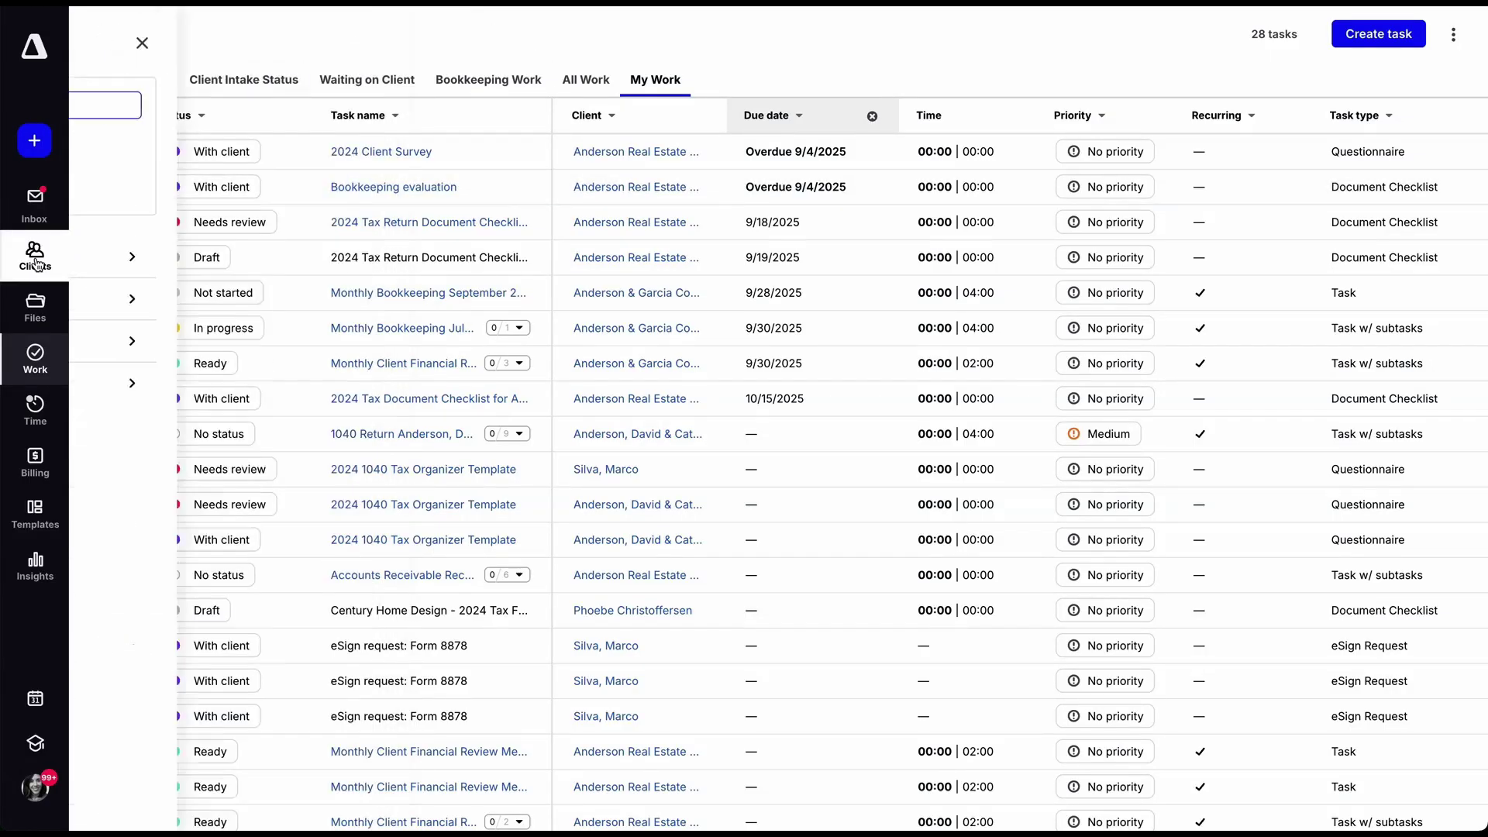
left_click(182, 168)
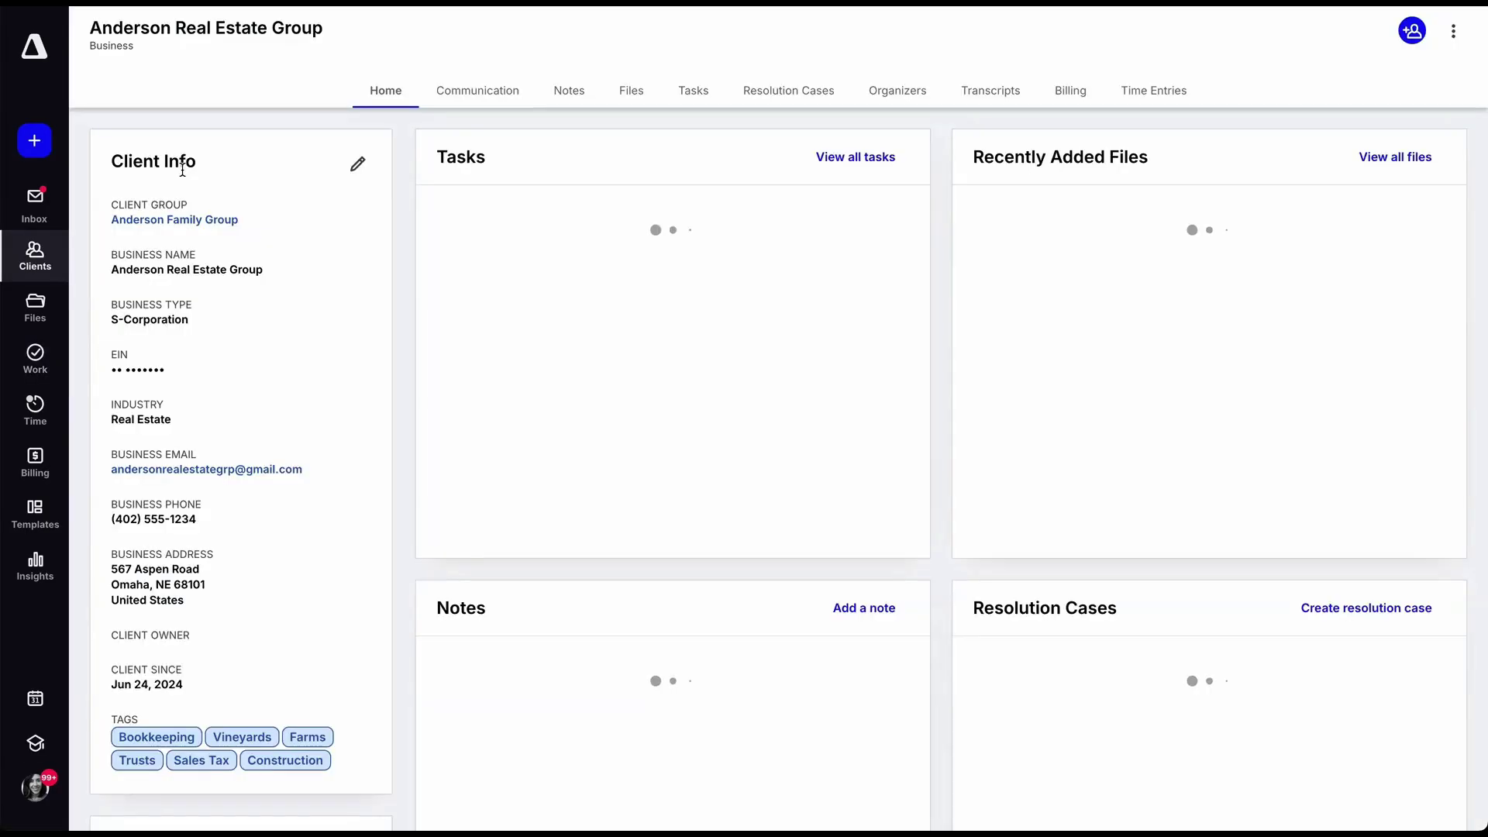
left_click(33, 140)
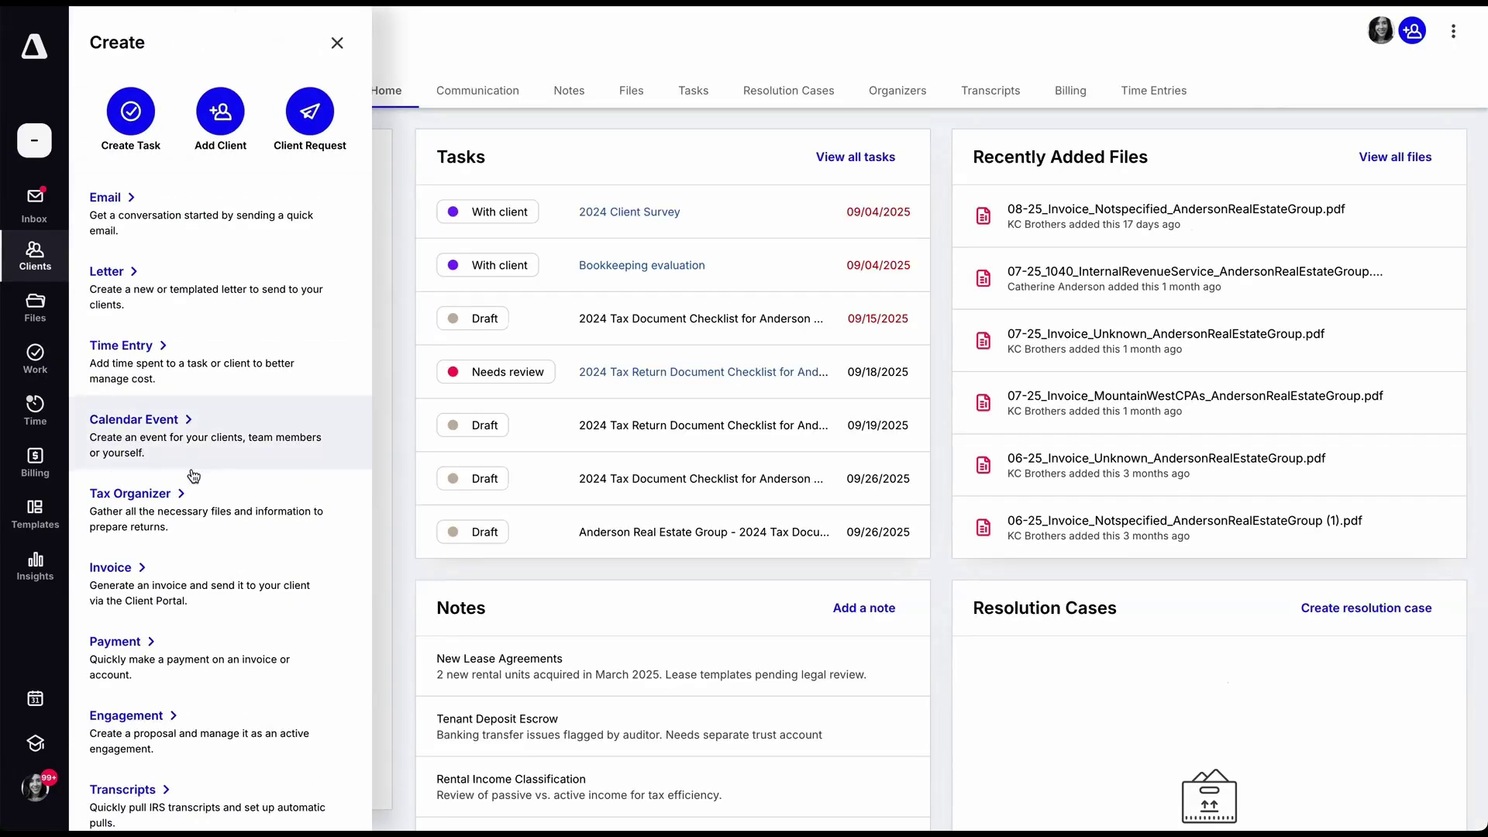
scroll(193, 476, "down", 5)
Step: Start a document checklist drafted by AI and describe the 2024 tax checklist in the prompt
left_click(128, 781)
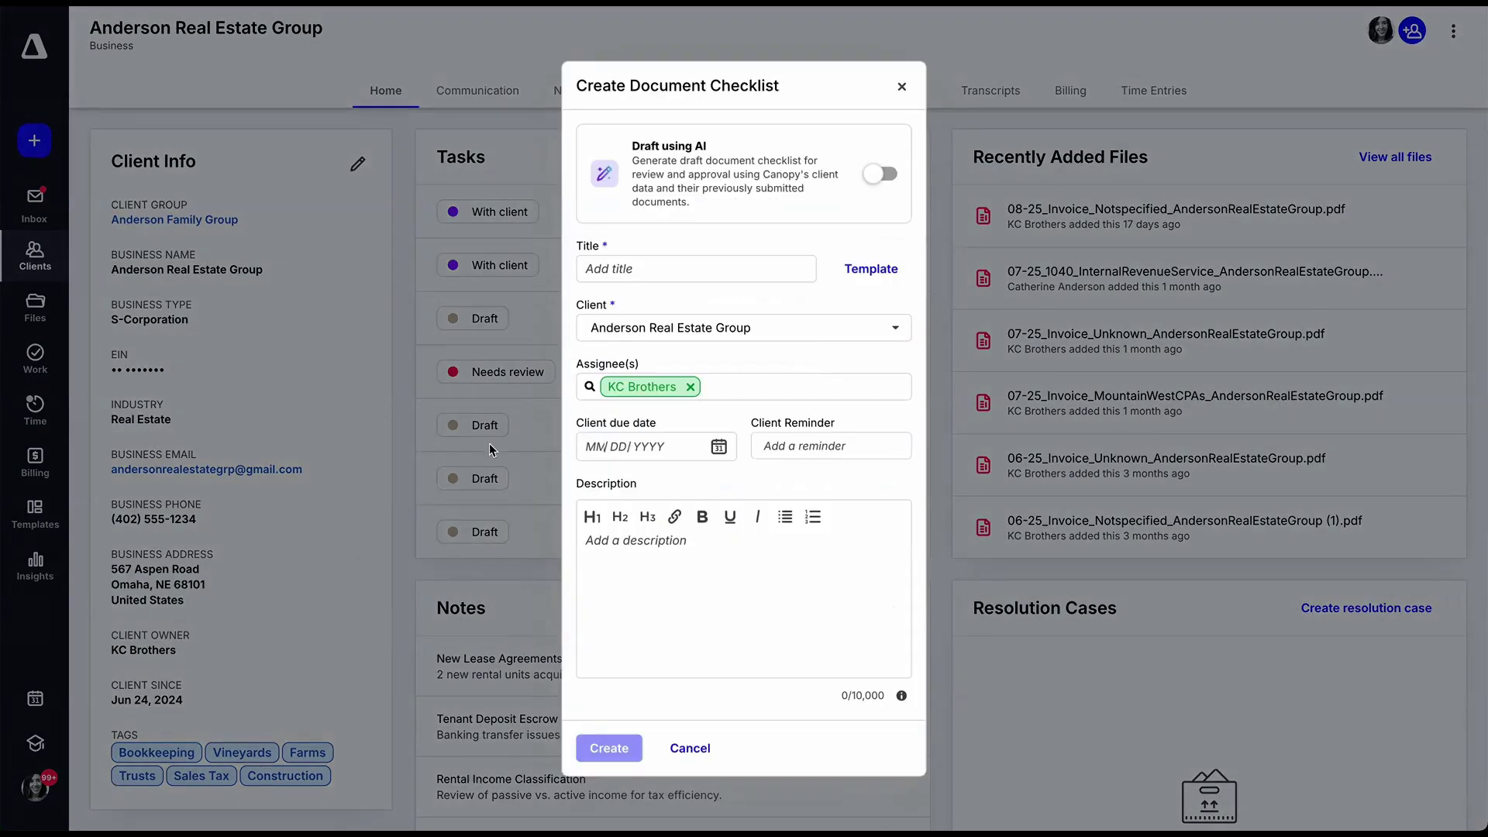
left_click(878, 177)
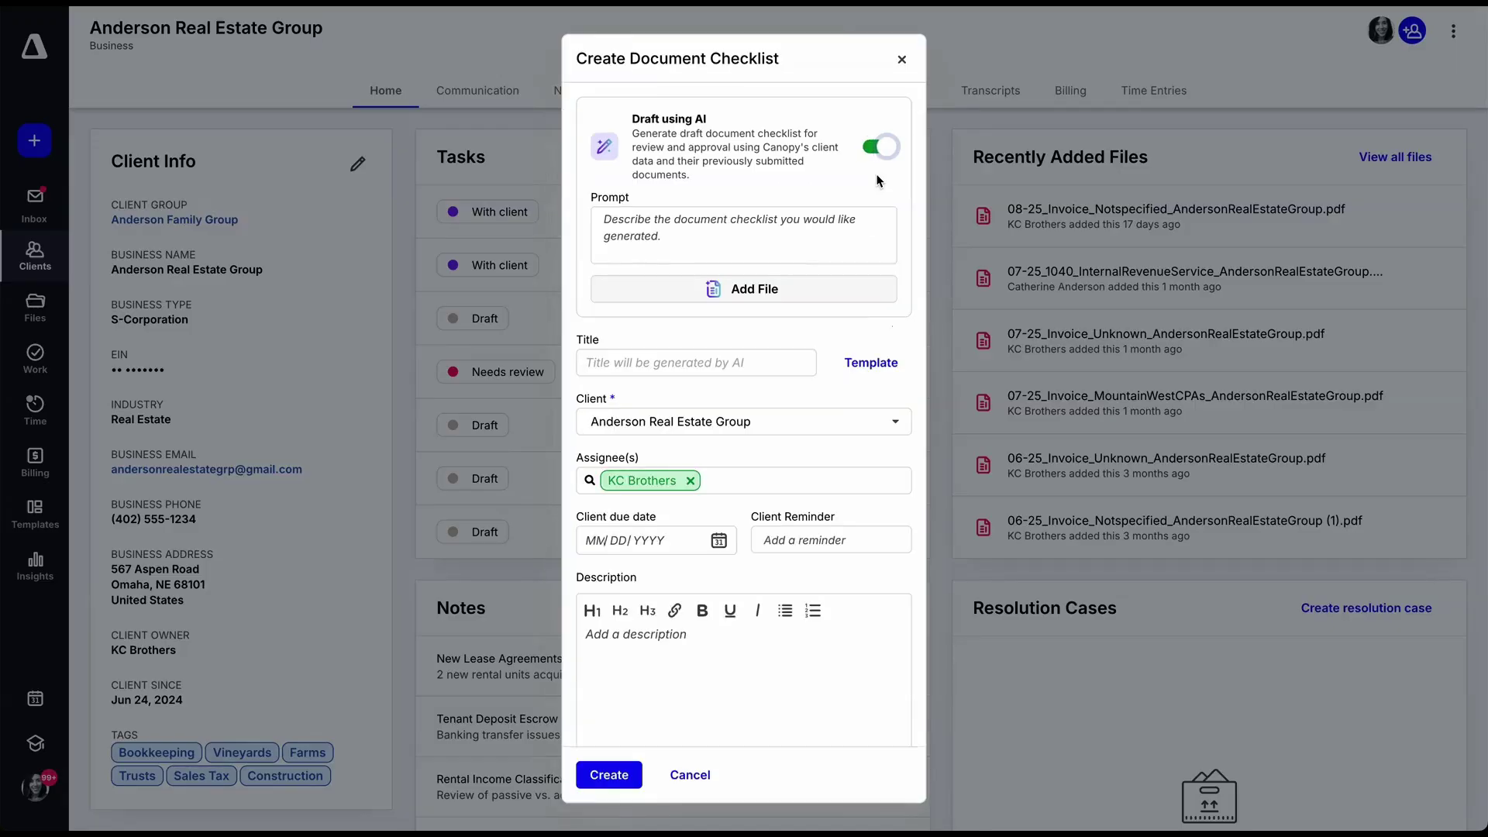
left_click(676, 229)
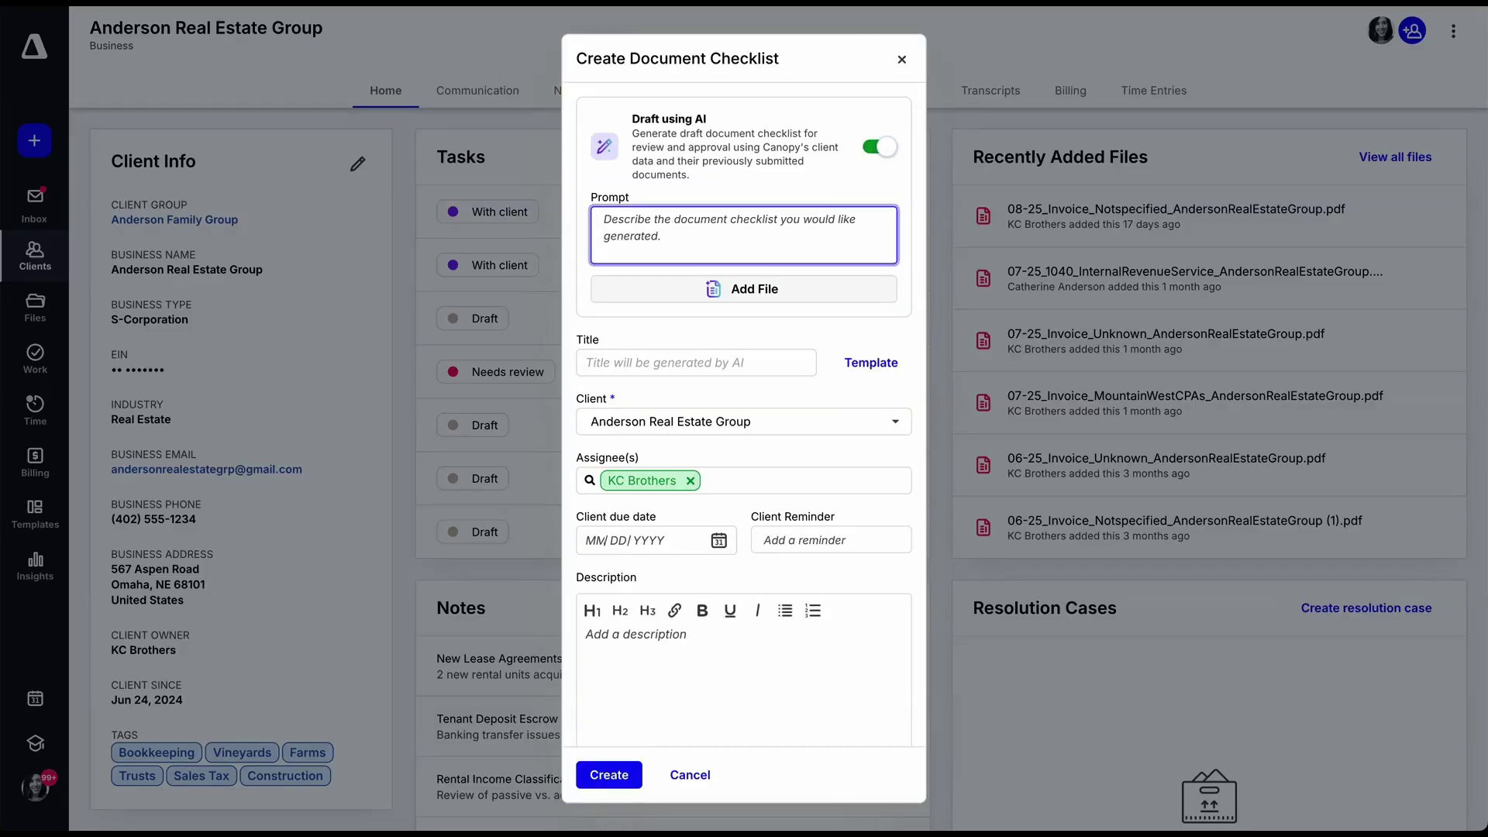
type("Build me a request list for 2024 taxes based on this client's situation.")
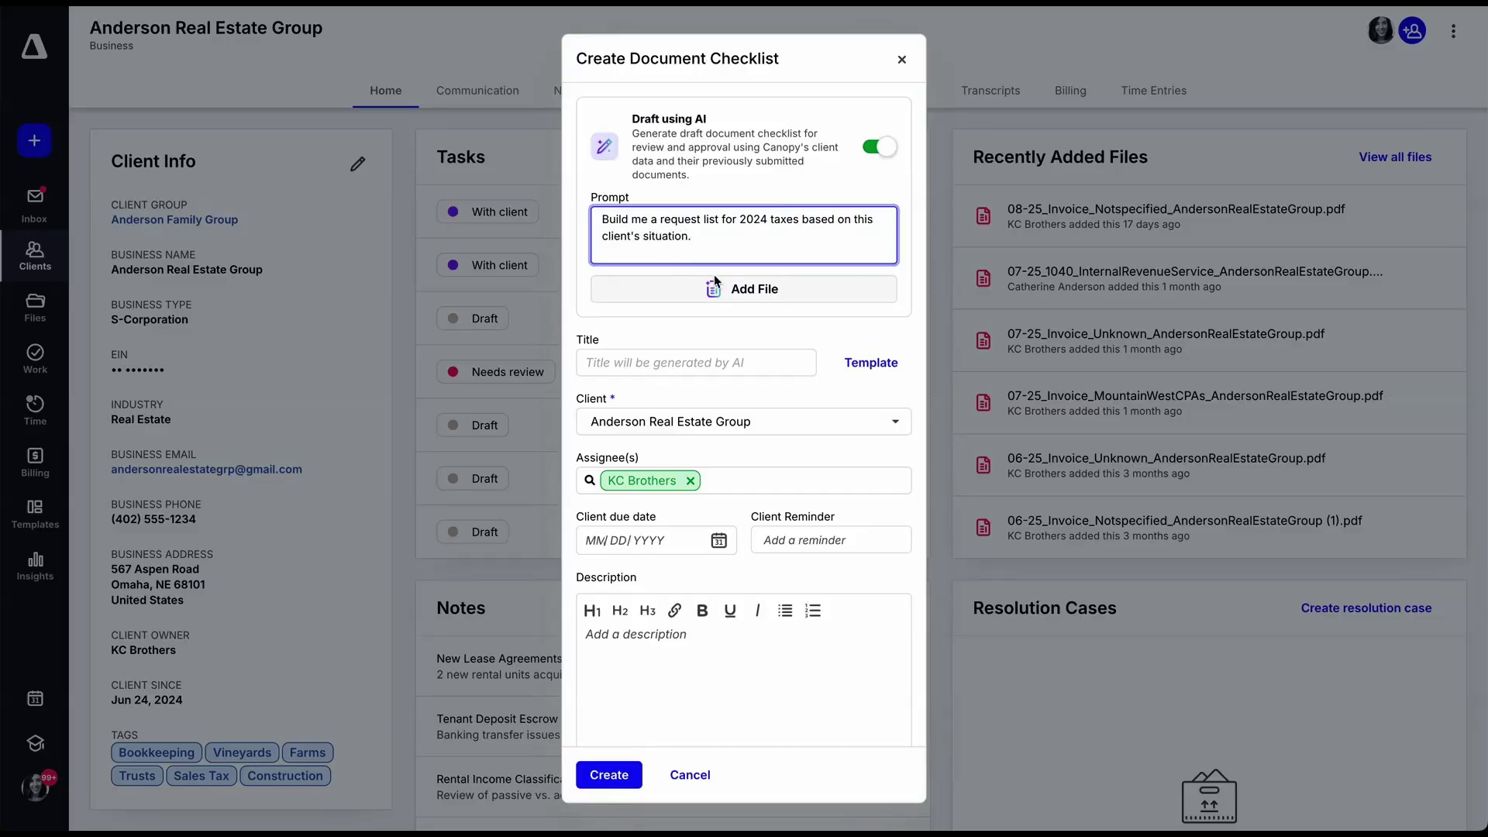
left_click(715, 287)
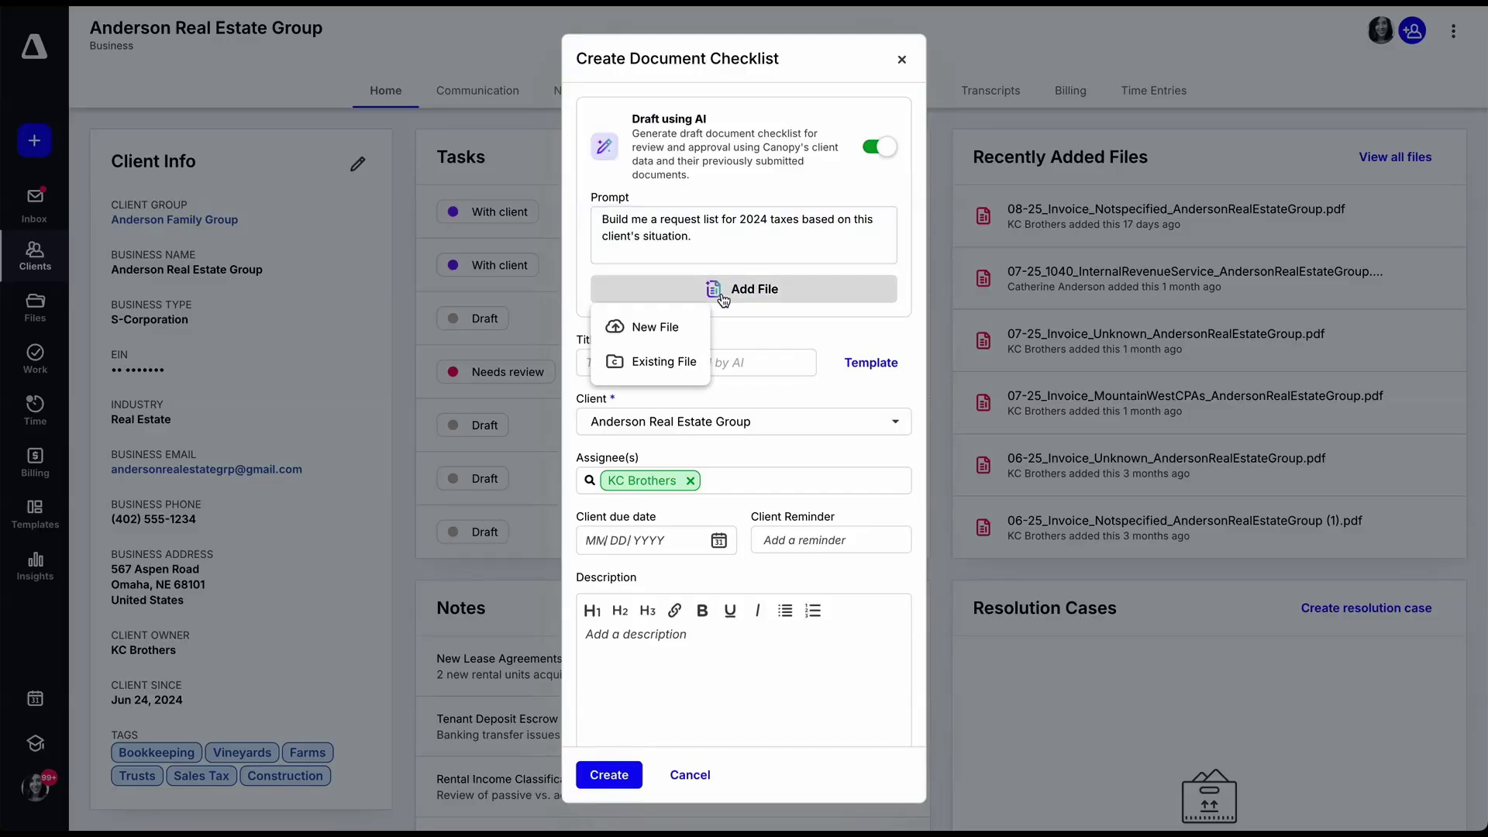
left_click(819, 347)
Step: Base it on the Basic 1040 Tax Return template and generate the checklist
left_click(883, 362)
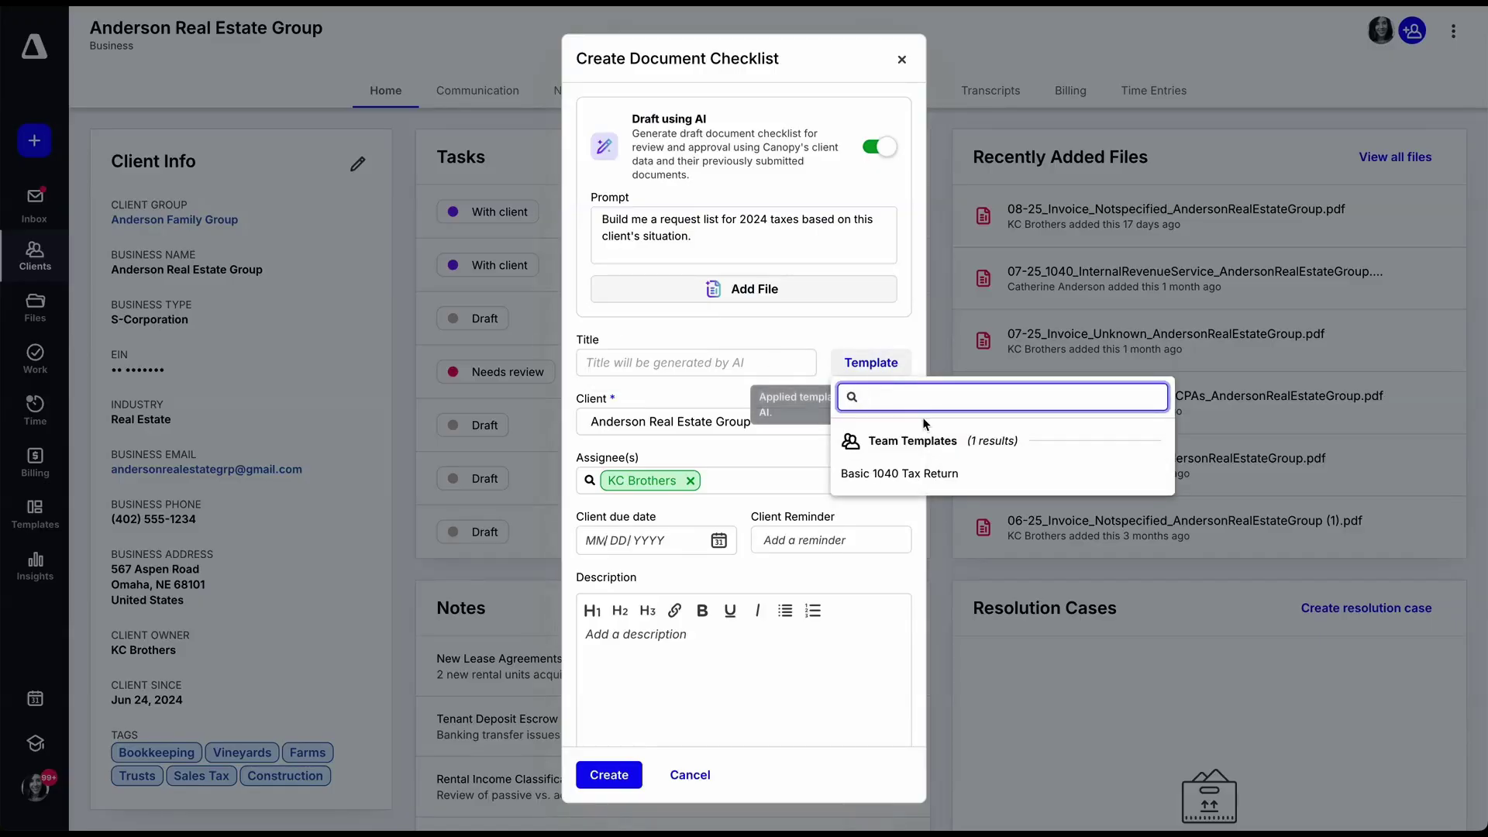
left_click(926, 479)
scroll(776, 458, "down", 2)
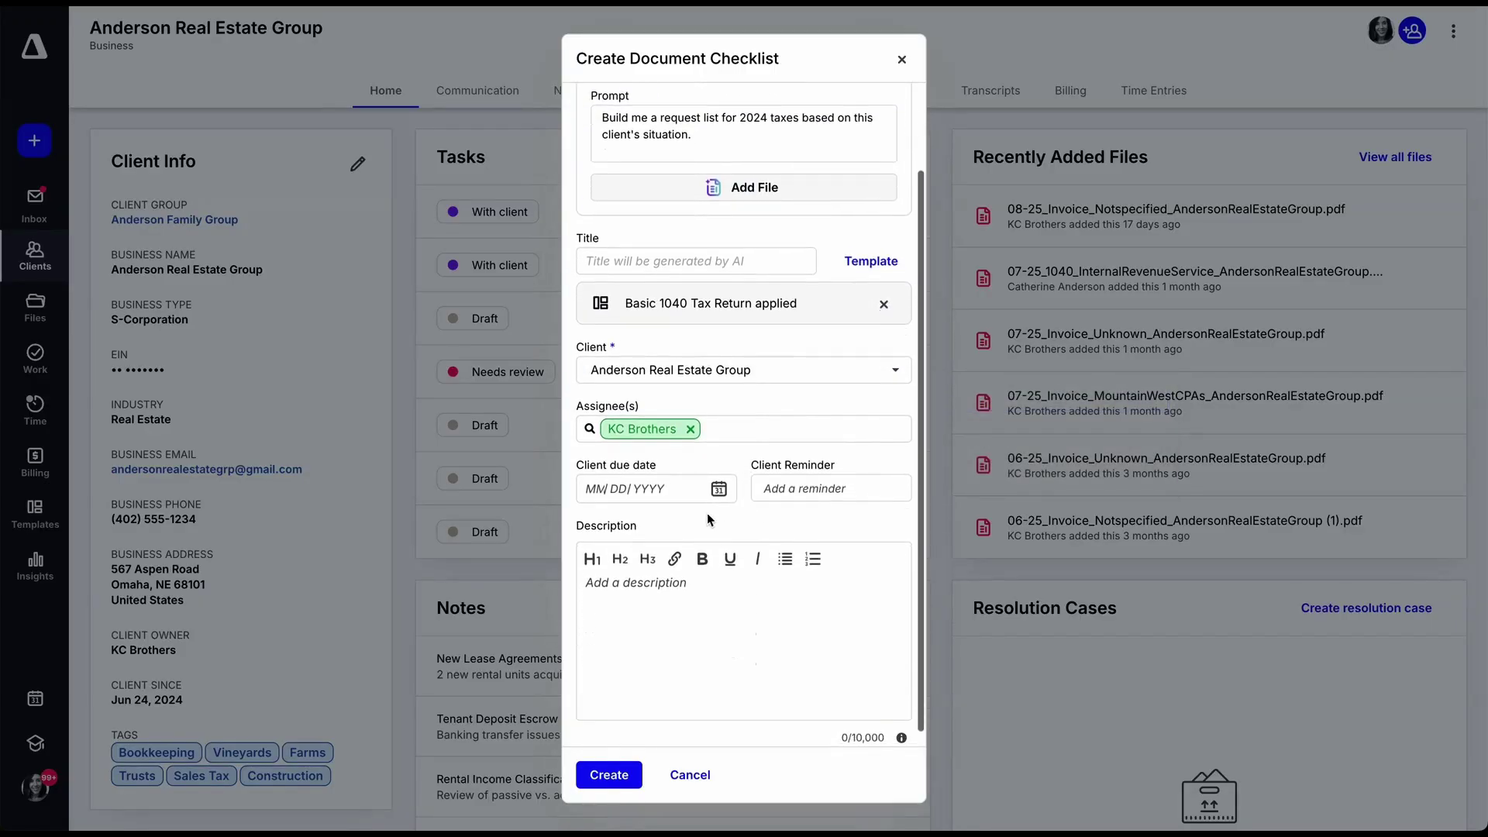
left_click(607, 775)
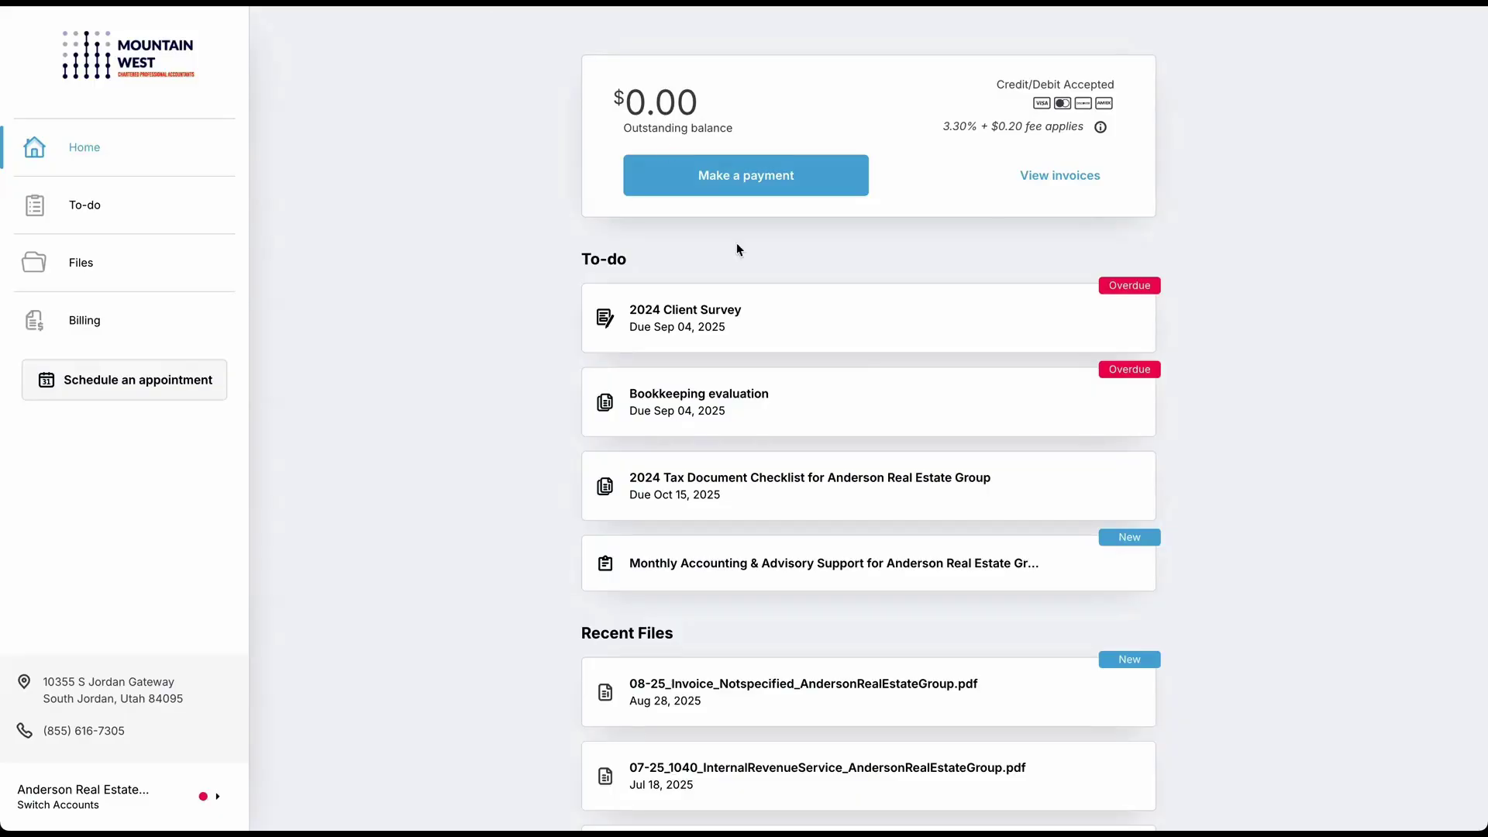
Step: Bulk-upload 1040Form_DemoPurpose, 1099Form_Demo and K1_Fake to the 2024 Tax Document Checklist and save their names
left_click(947, 496)
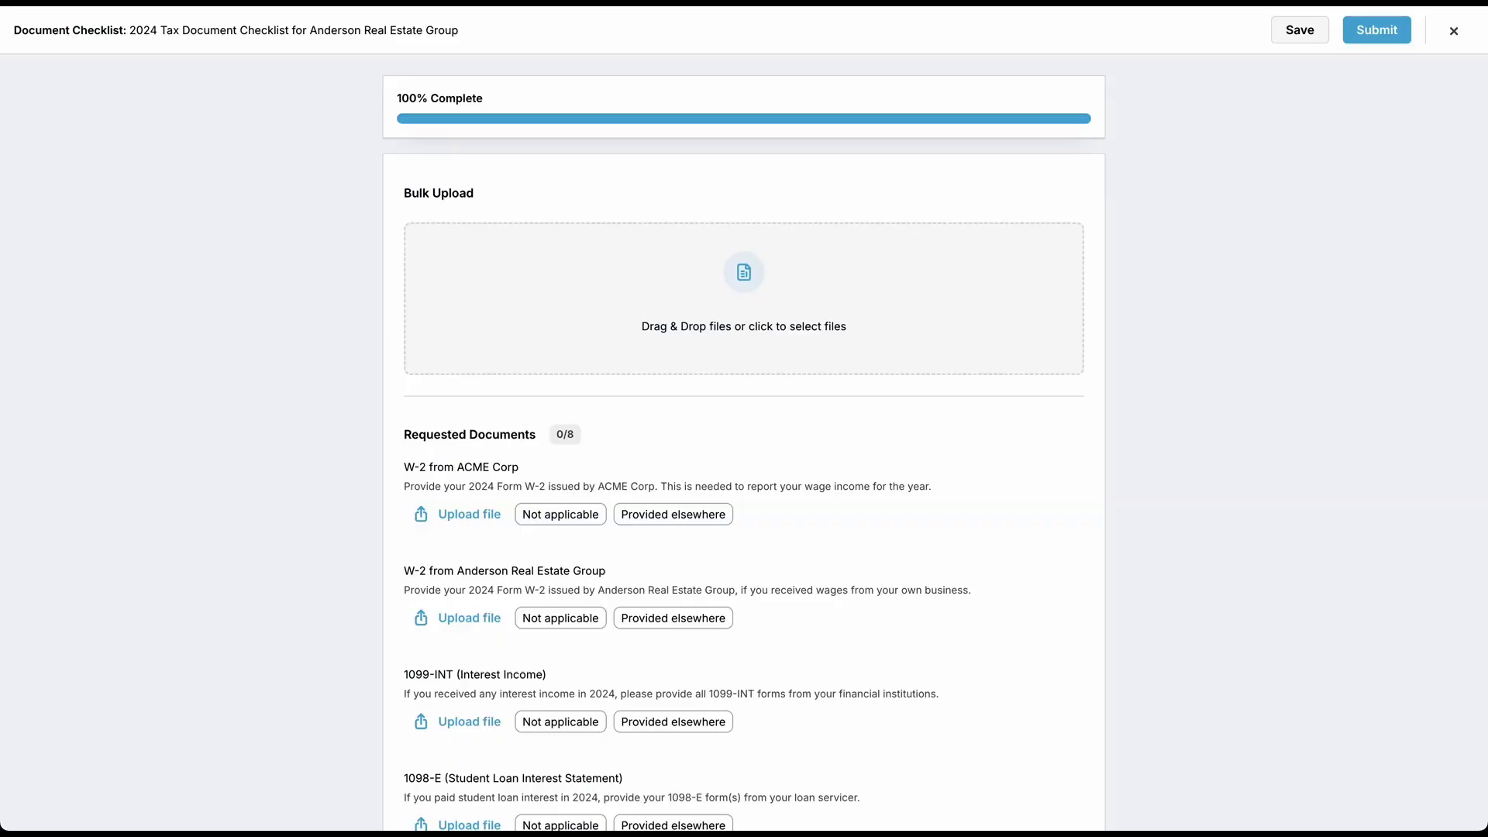
left_click_drag(6, 483, 770, 288)
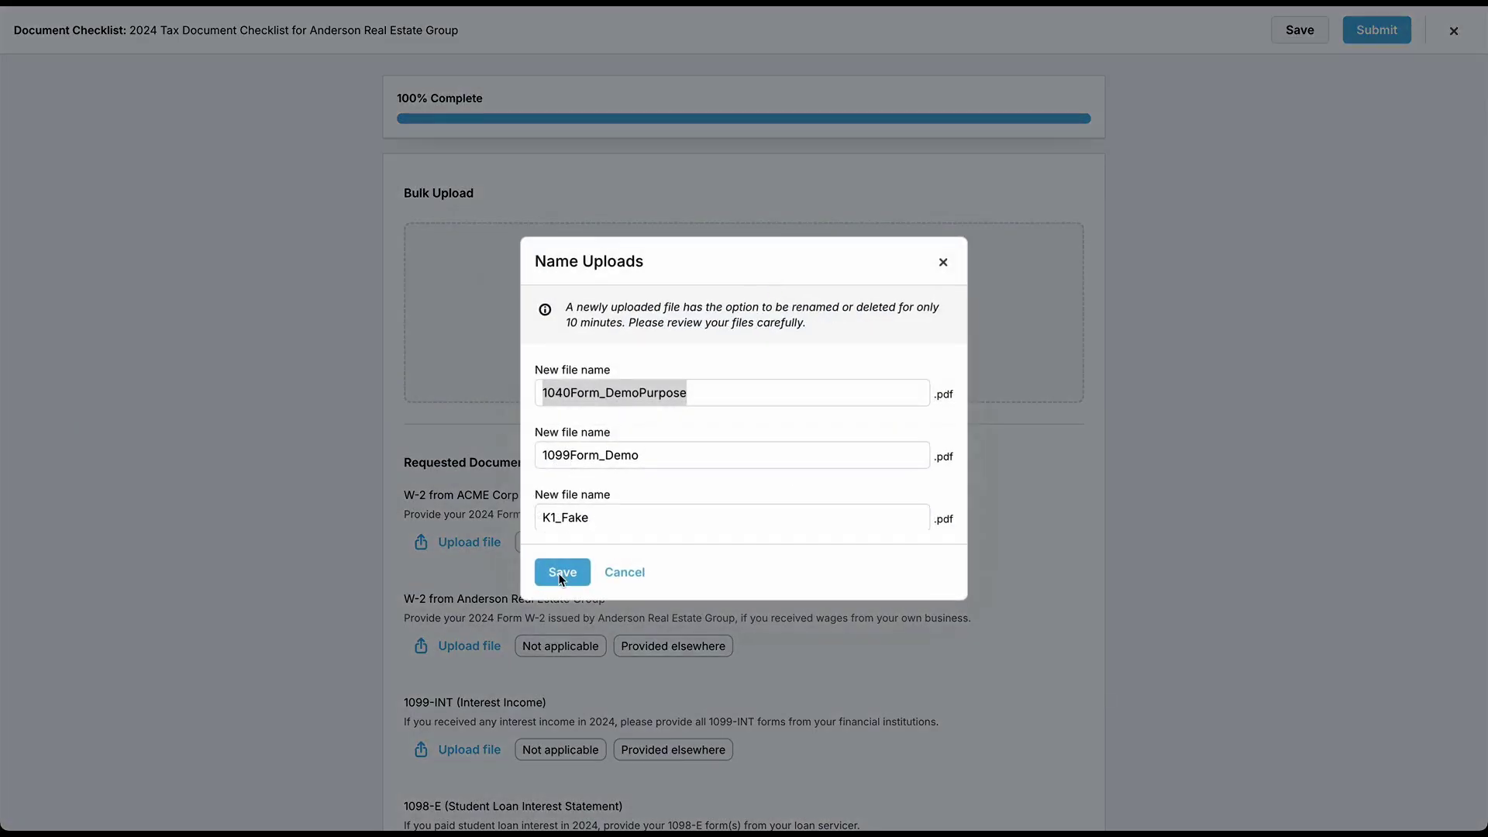
left_click(562, 573)
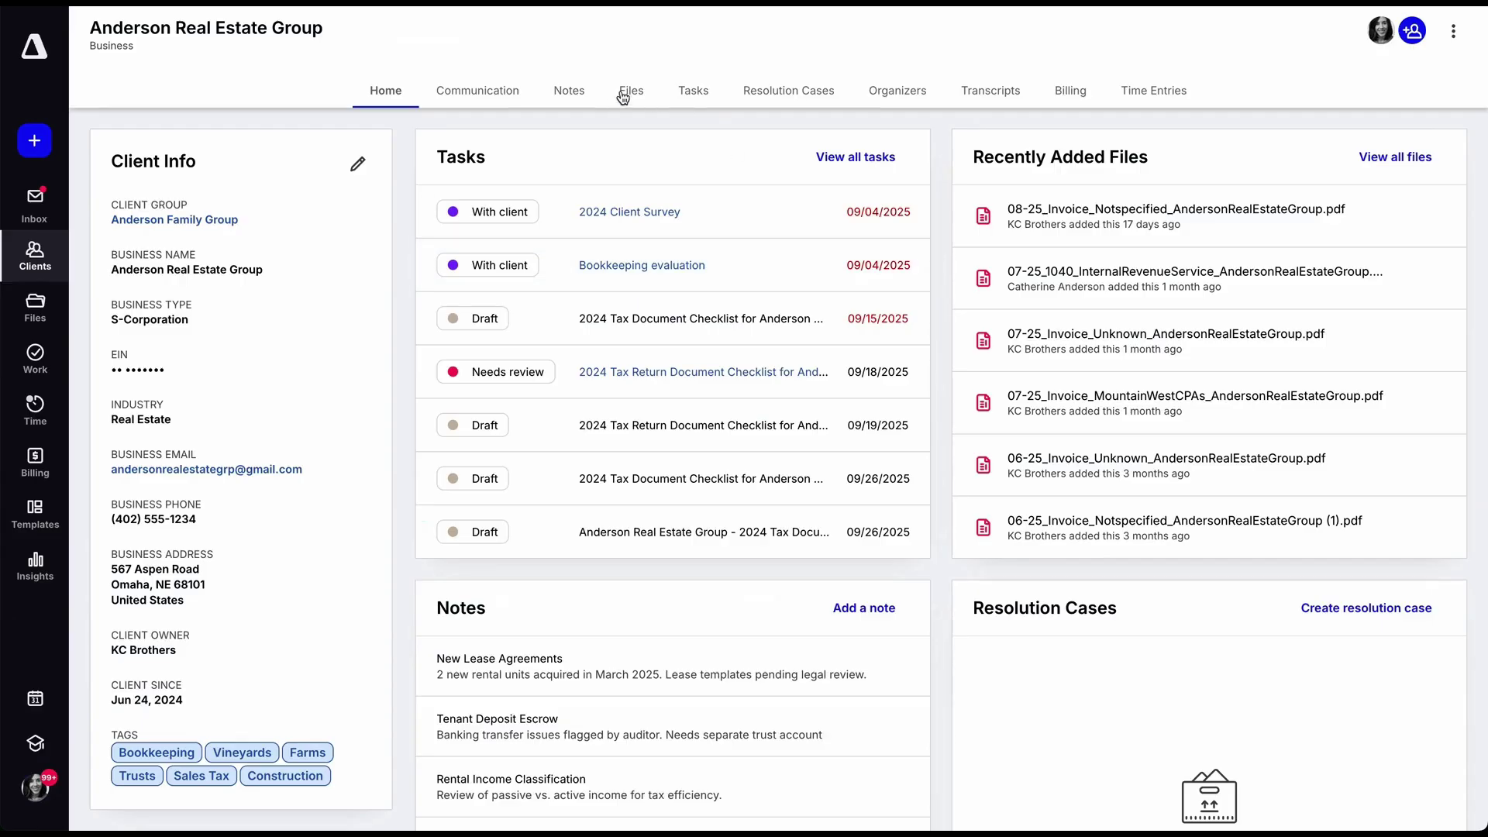
Step: Select all 11 files in the client's inbox, view the AI rename suggestions and dismiss them
left_click(630, 91)
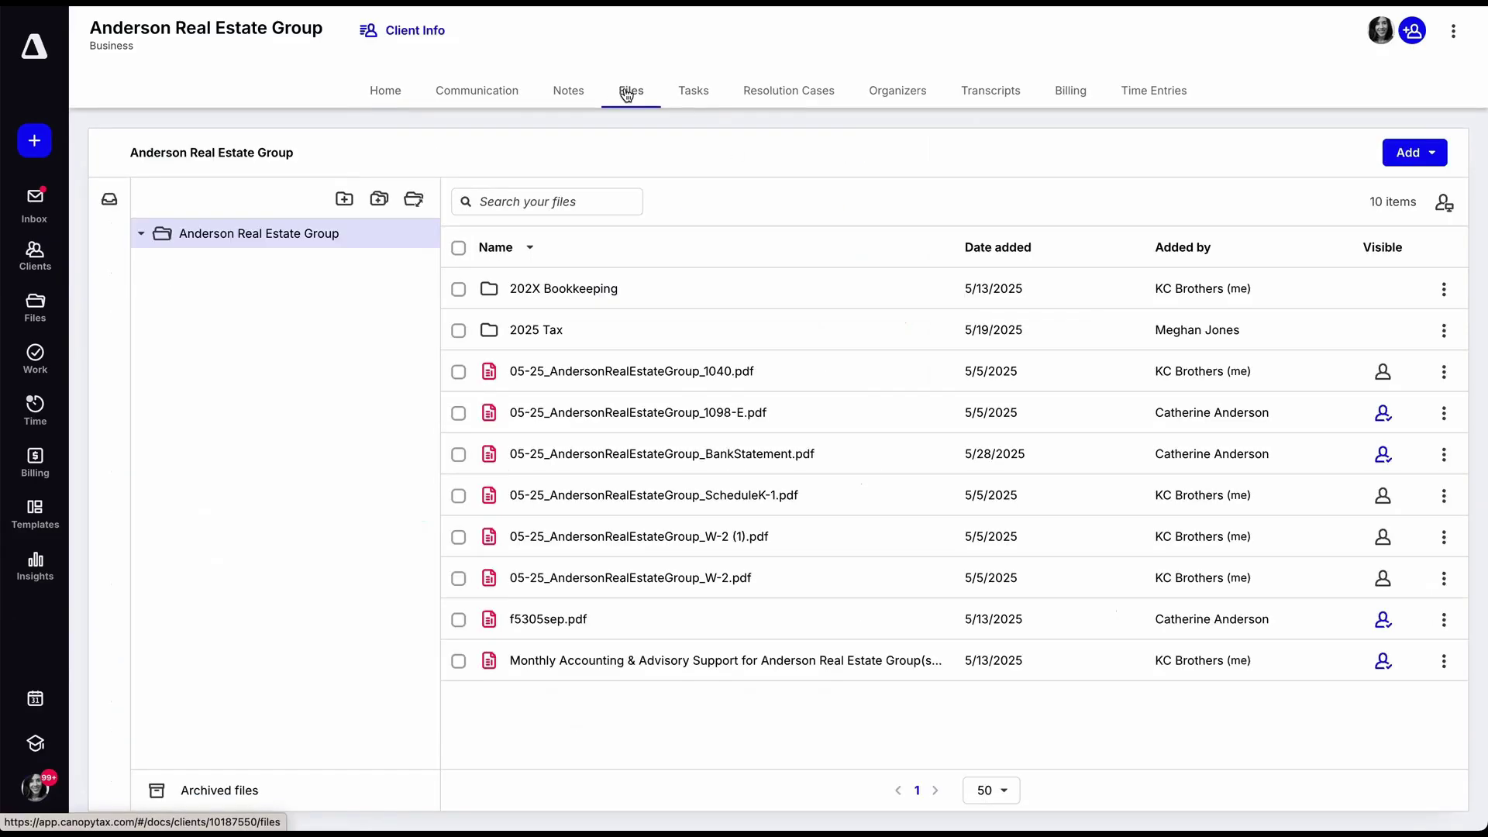
left_click(109, 201)
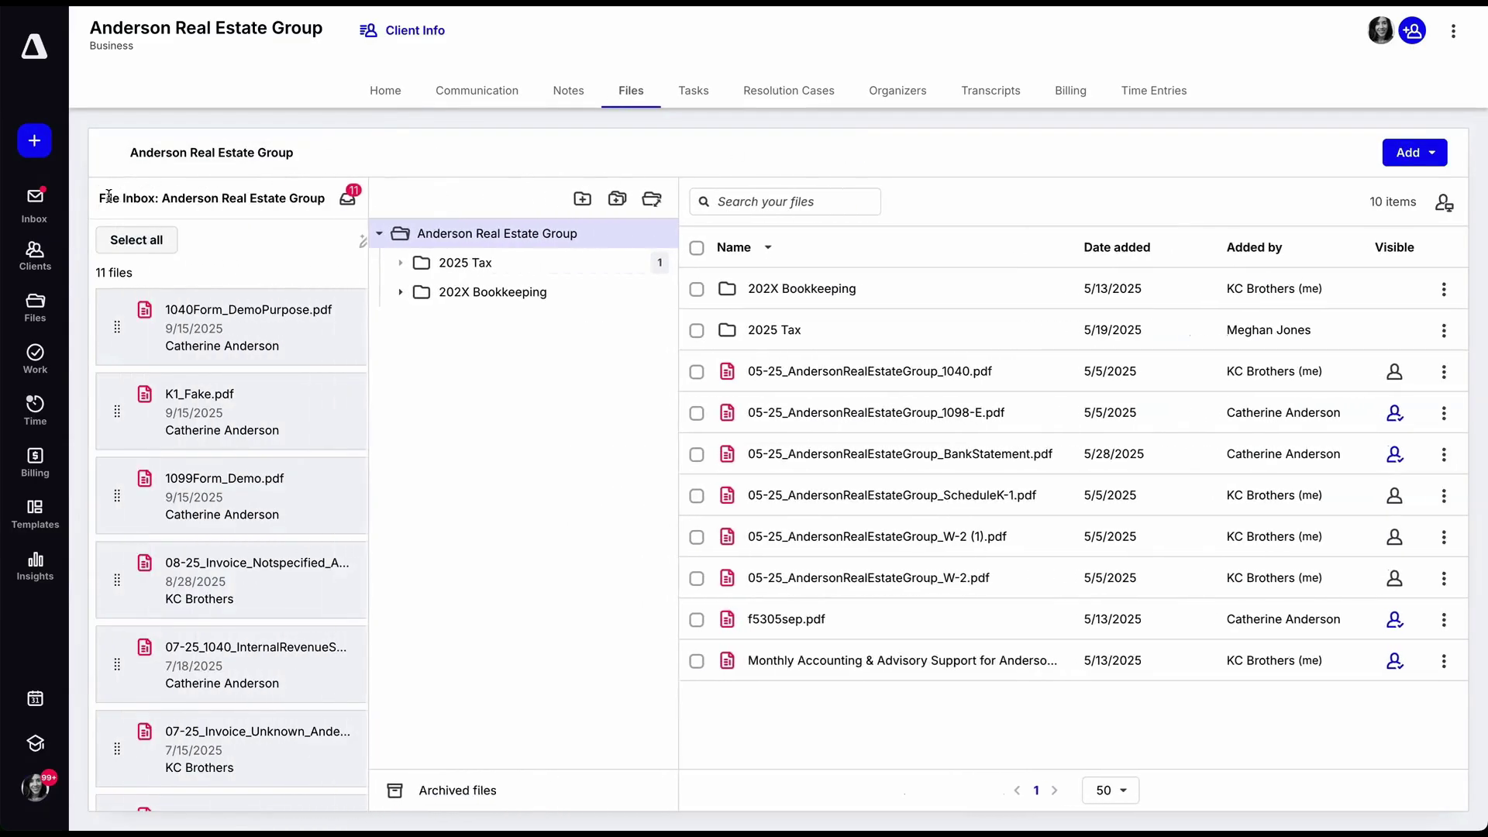
left_click(142, 244)
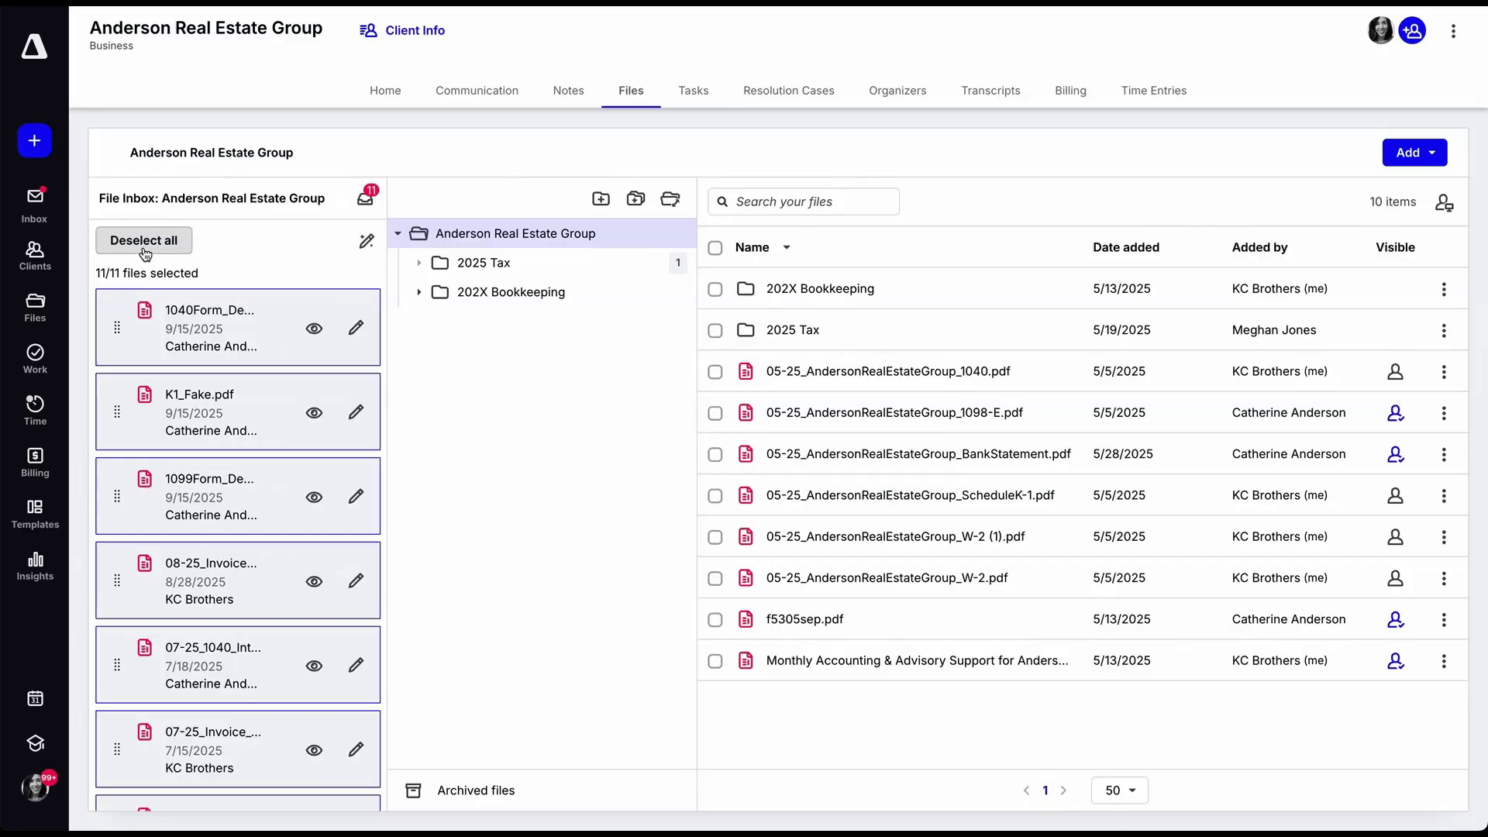
left_click(366, 240)
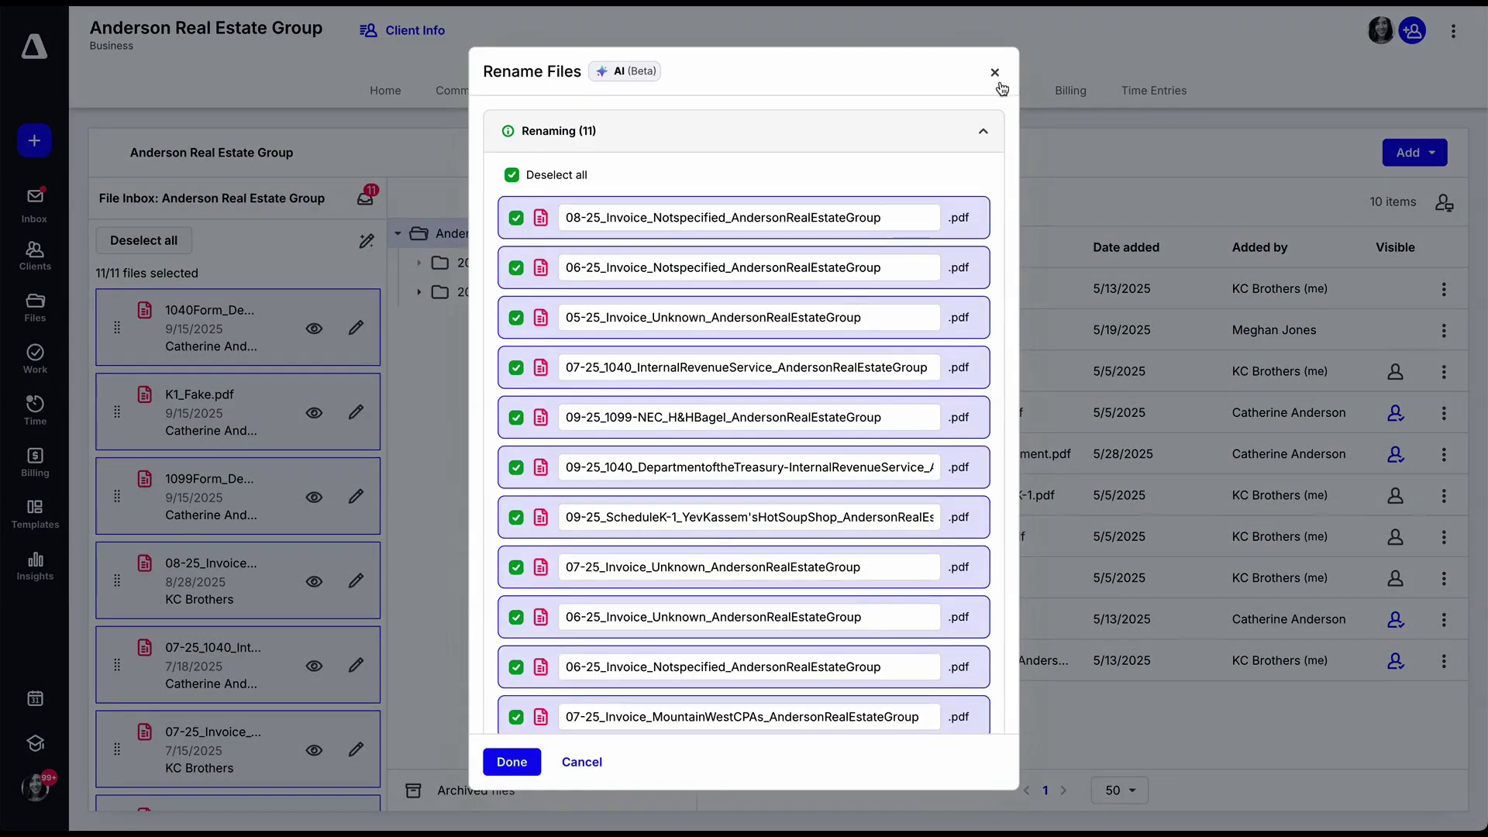
left_click(996, 72)
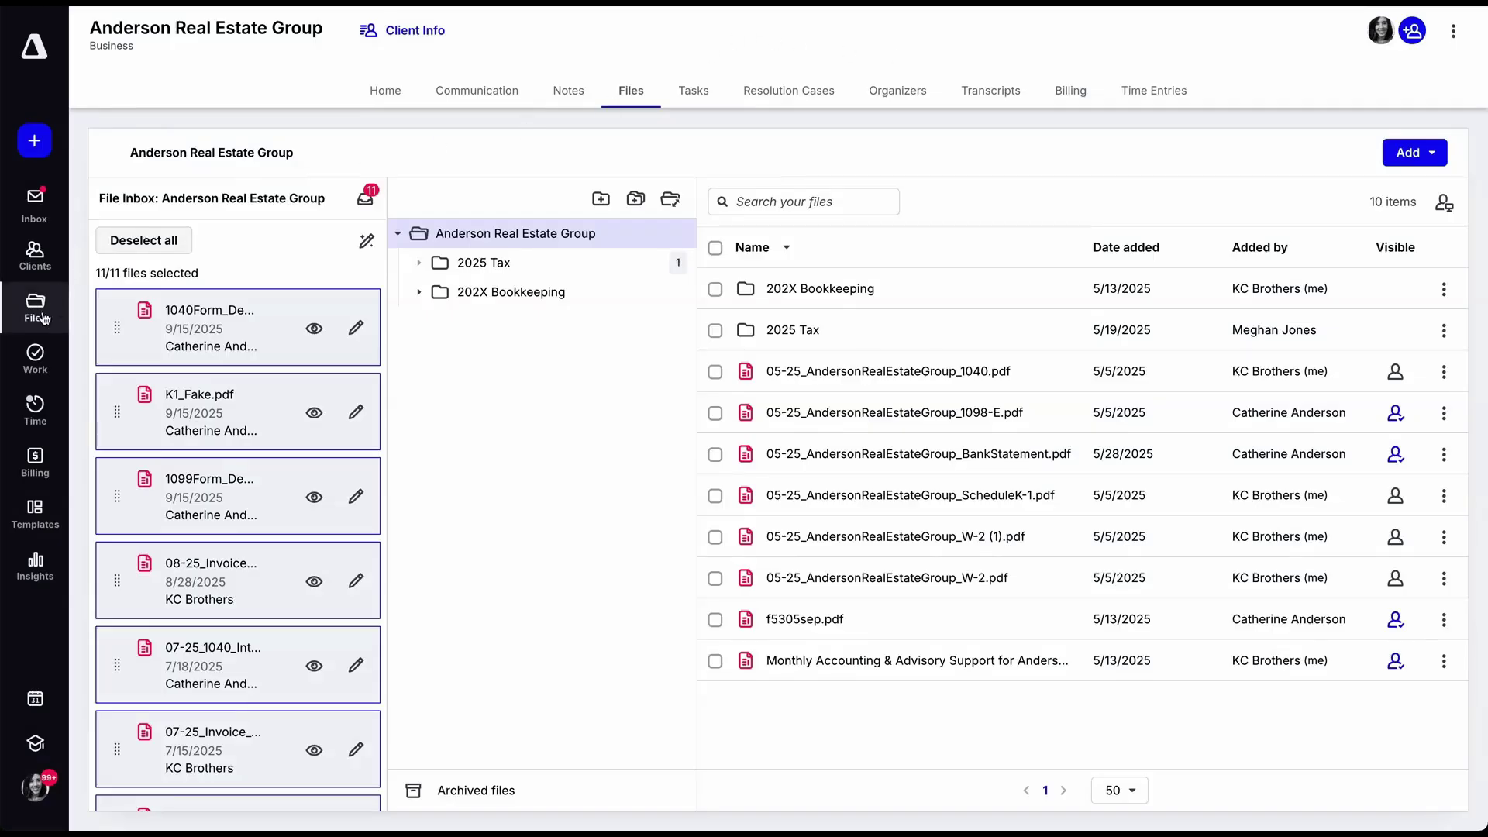
Step: Go to the Tasks list and switch to the Bookkeeping Work queue
left_click(25, 370)
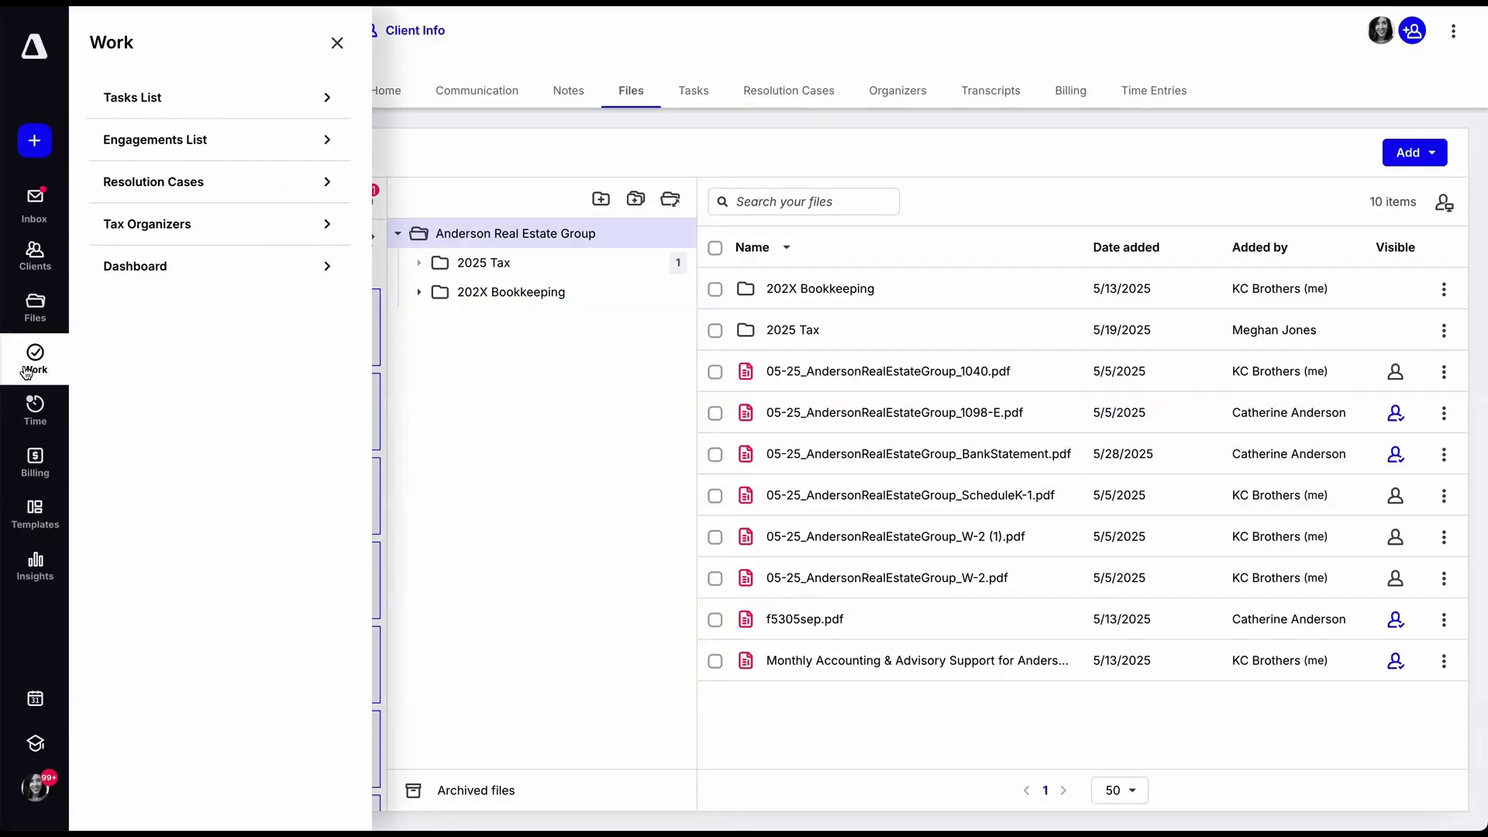
left_click(141, 103)
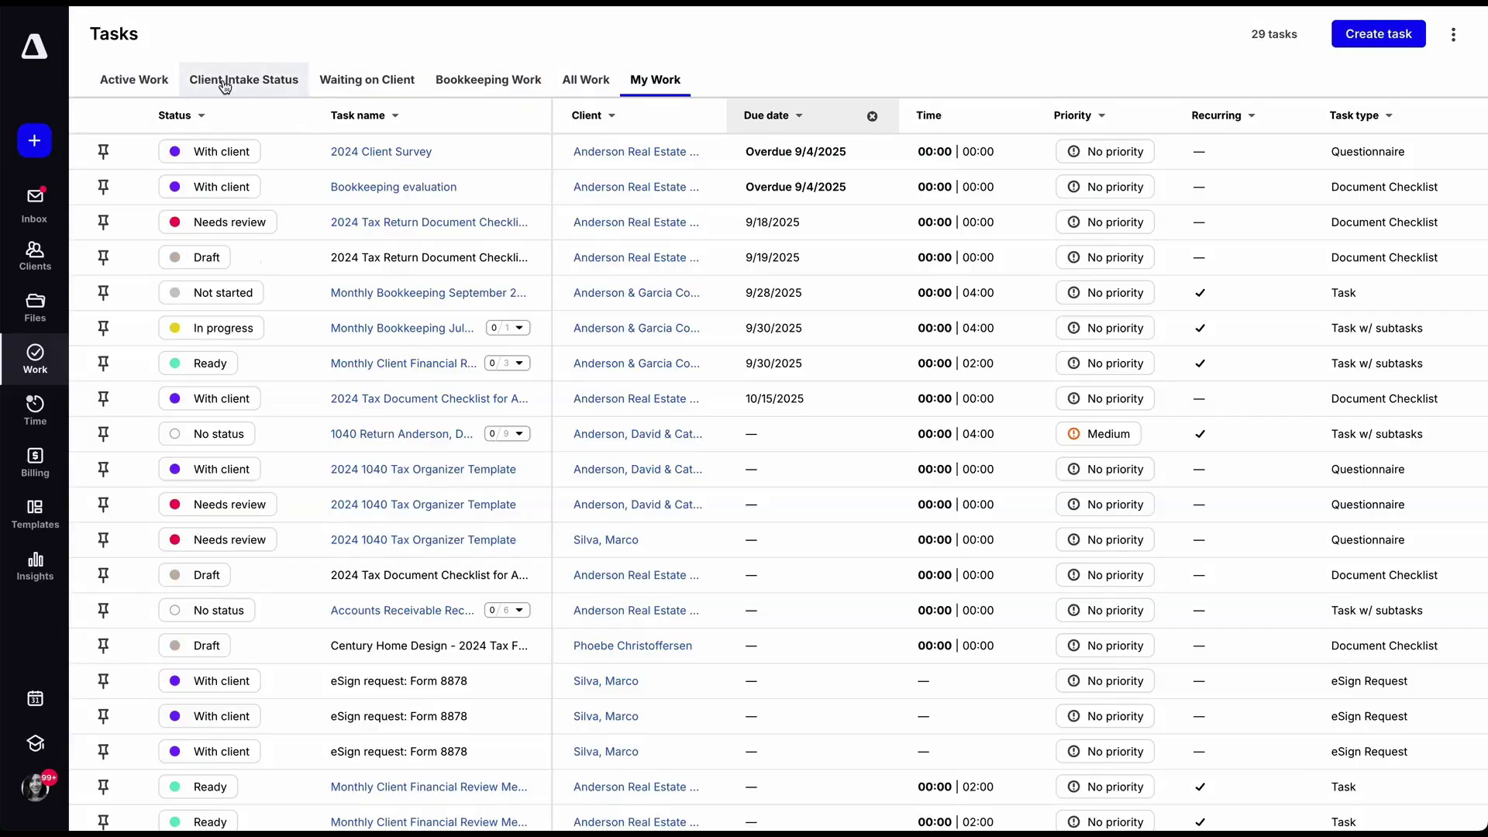
left_click(500, 81)
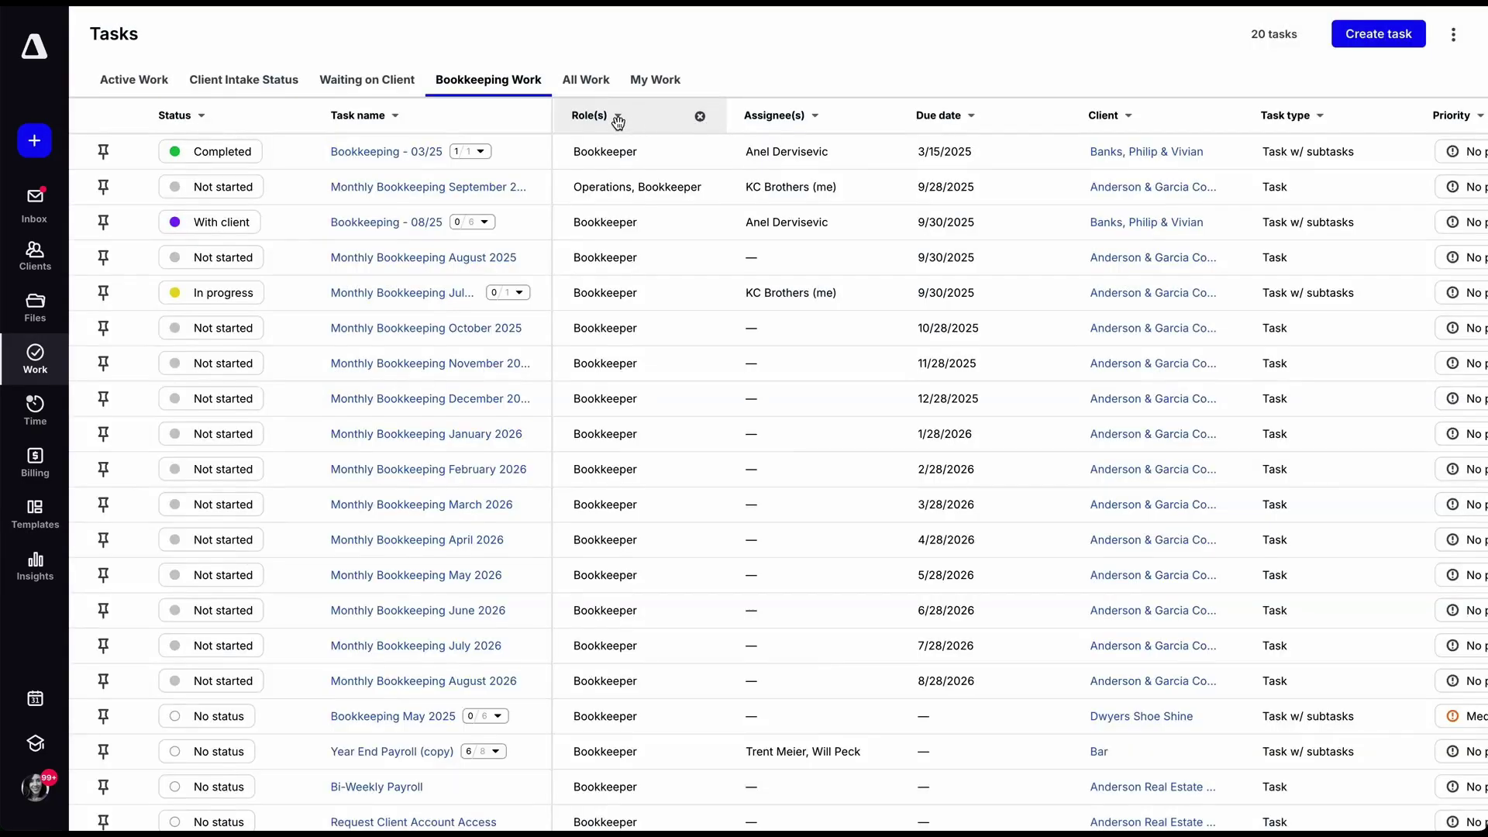
Step: Check the Role(s) filter options without applying them and switch to My Work
left_click(617, 118)
scroll(611, 359, "down", 1)
scroll(612, 369, "down", 1)
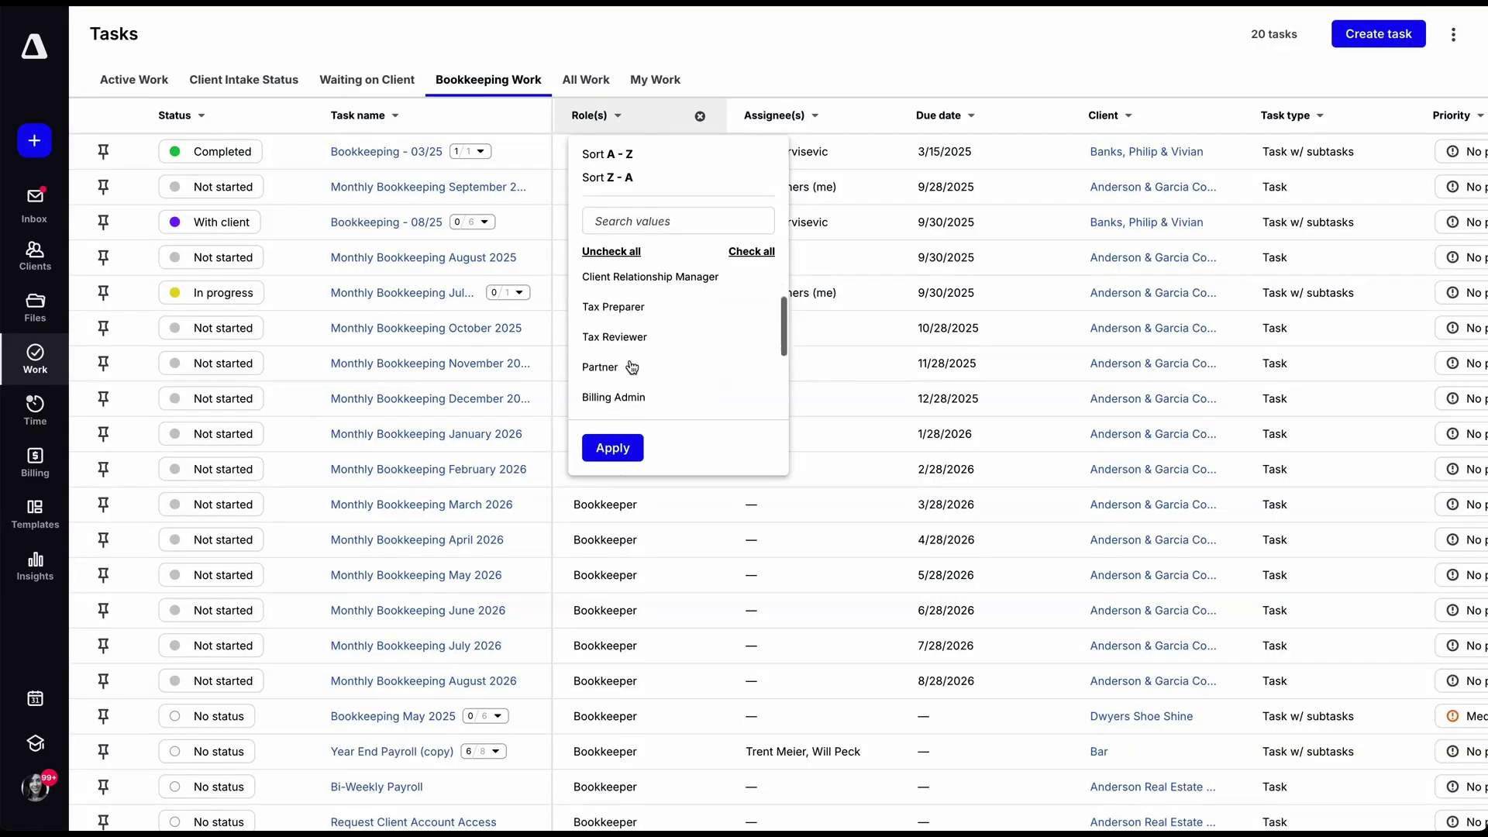
left_click(734, 52)
left_click(656, 79)
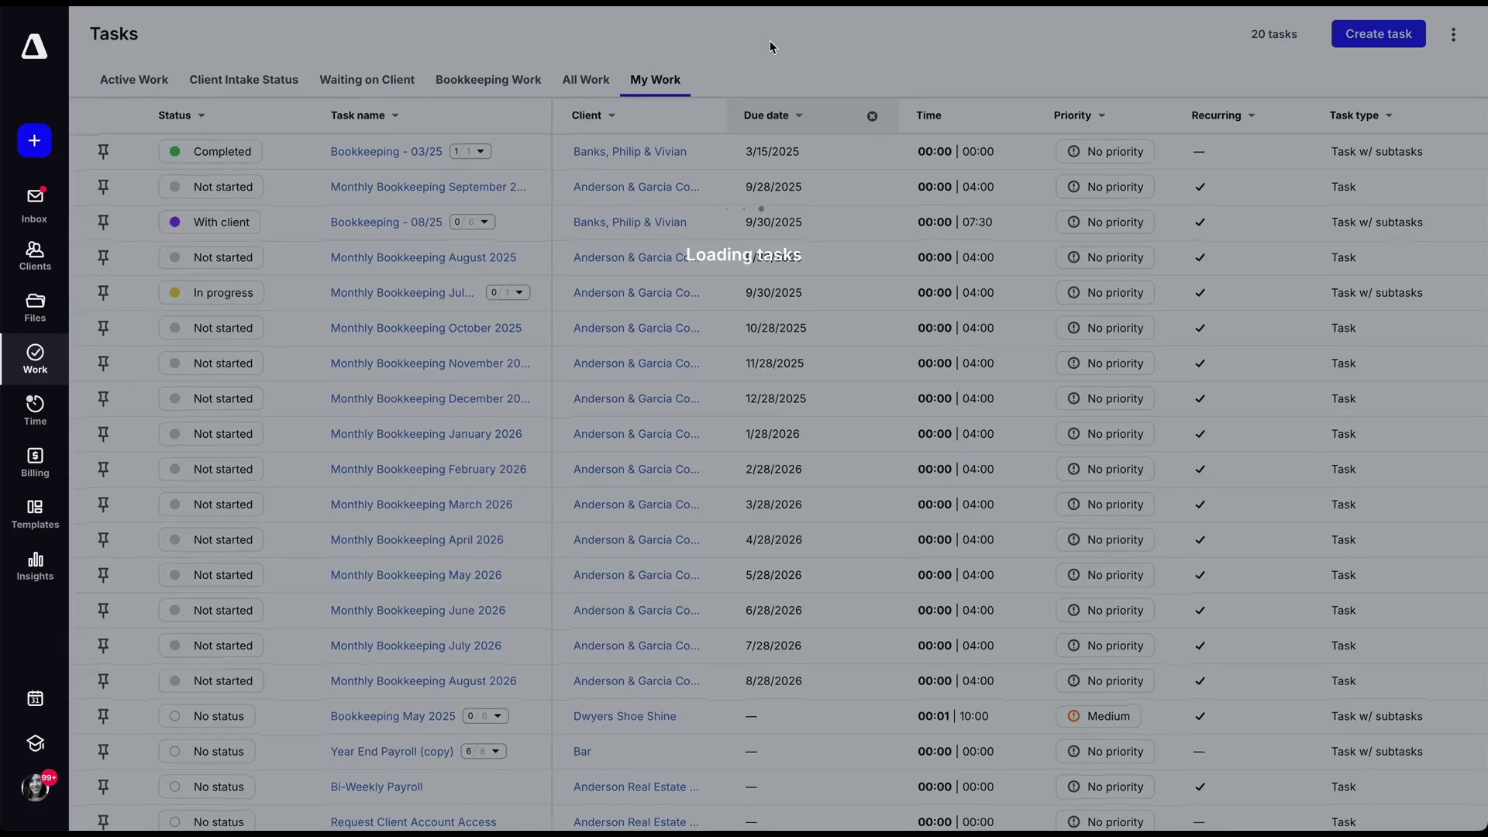
scroll(776, 60, "down", 1)
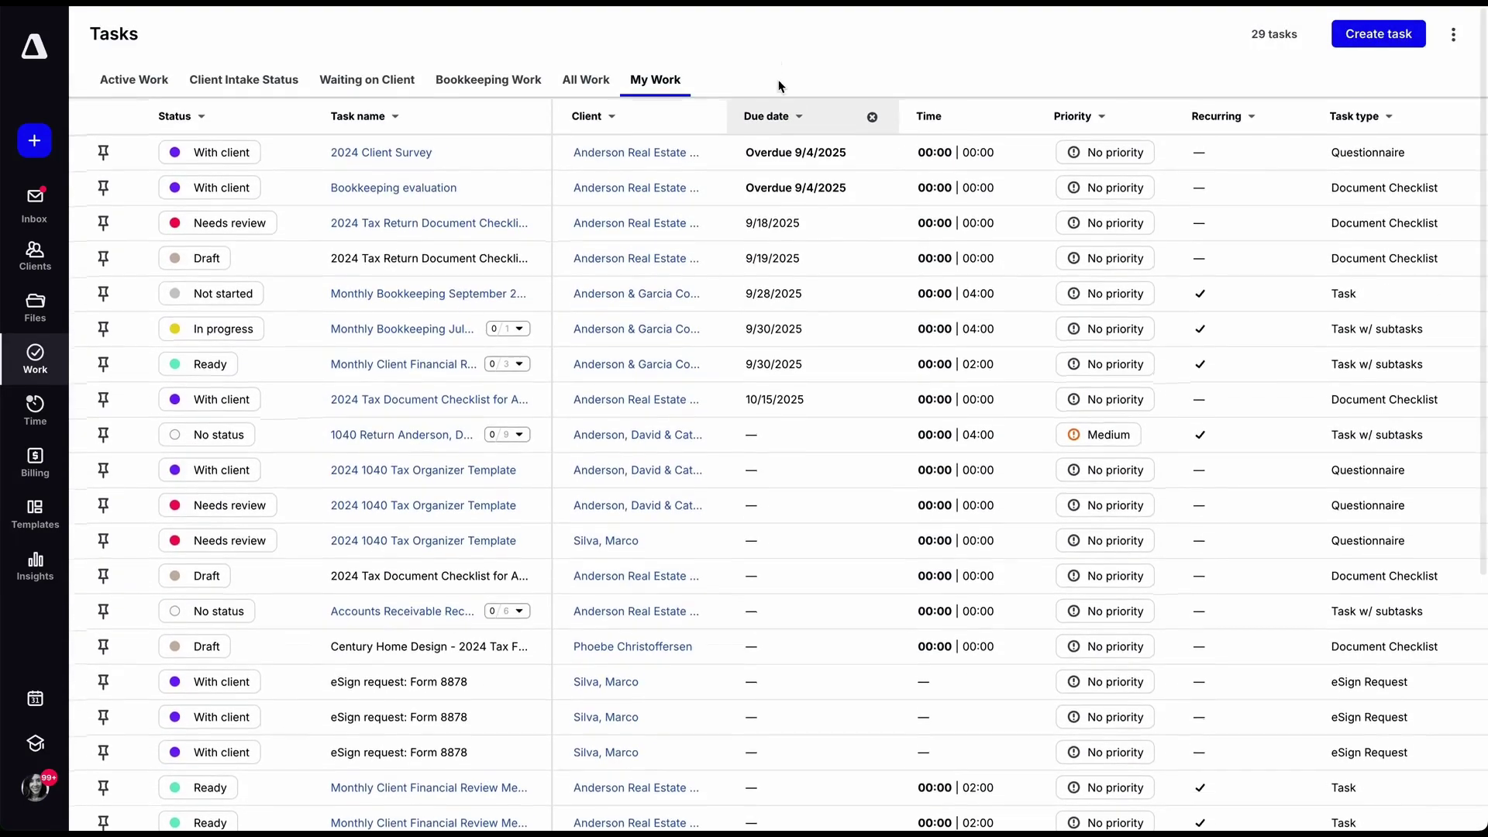